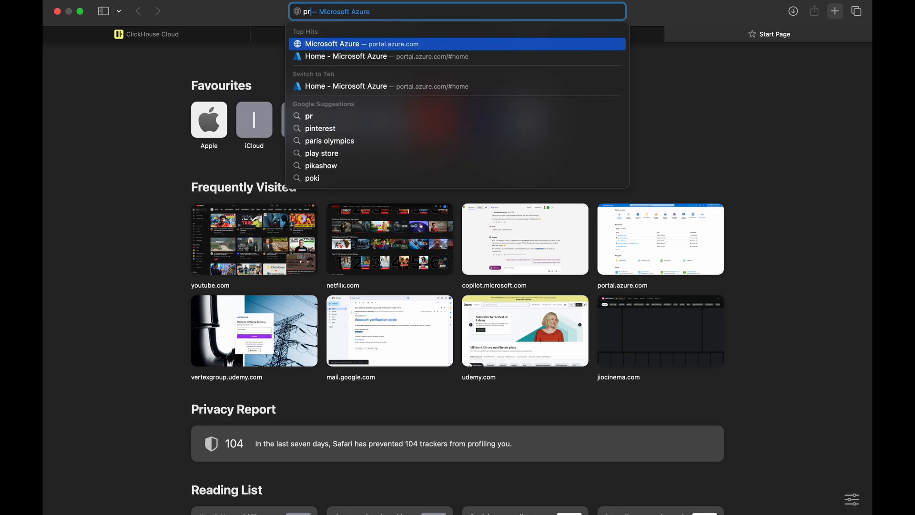
- Search Google for 'pricning clickhouse cloud' and open ClickHouse's official Pricing result
text(clickhouse cl)
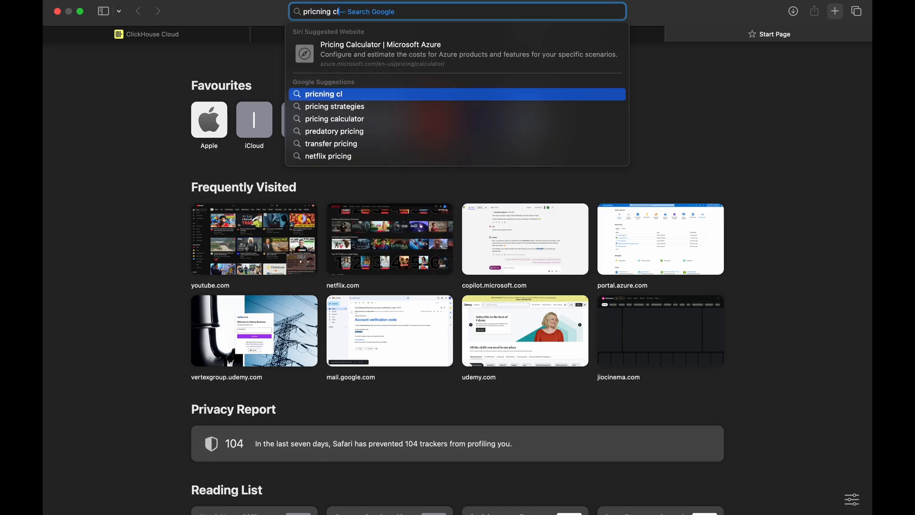
text(oud)
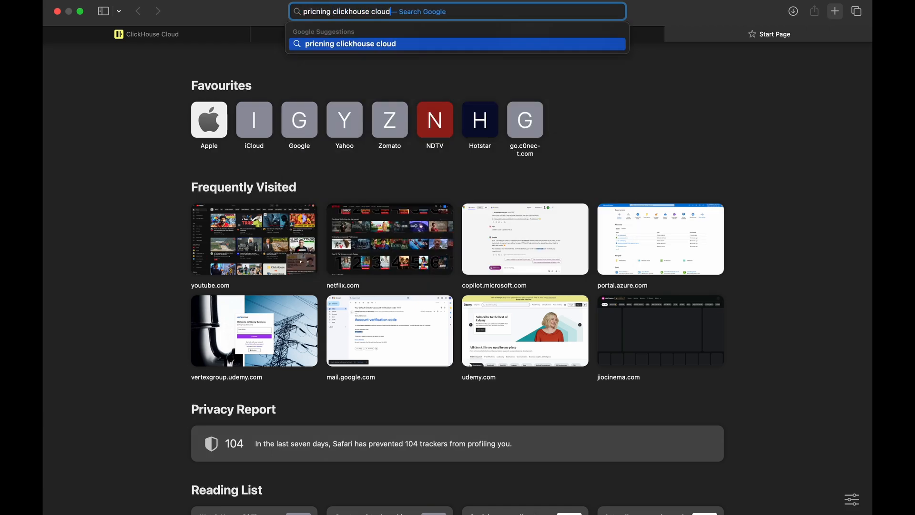
key(Return)
click(162, 208)
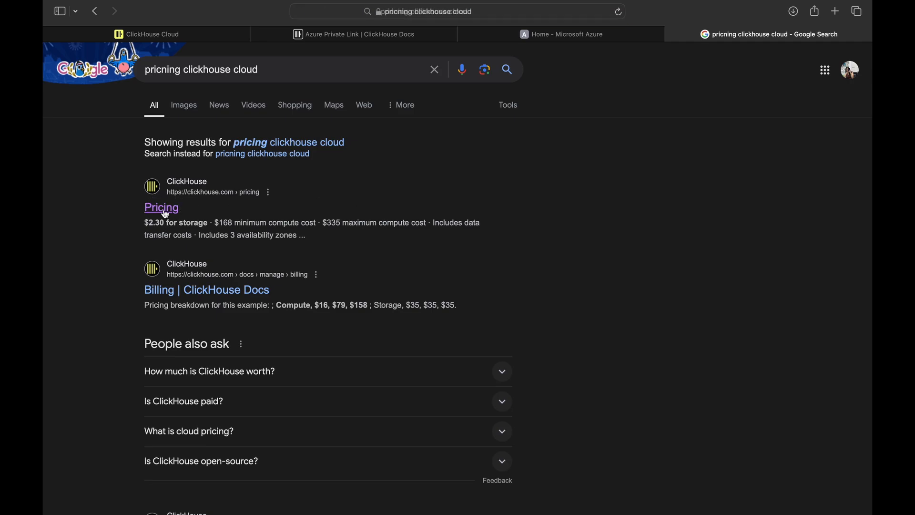
- Check the region list without changing it, then scroll to the Development, Production and Dedicated plan cards
scroll(238, 243, down, 2)
scroll(332, 155, down, 1)
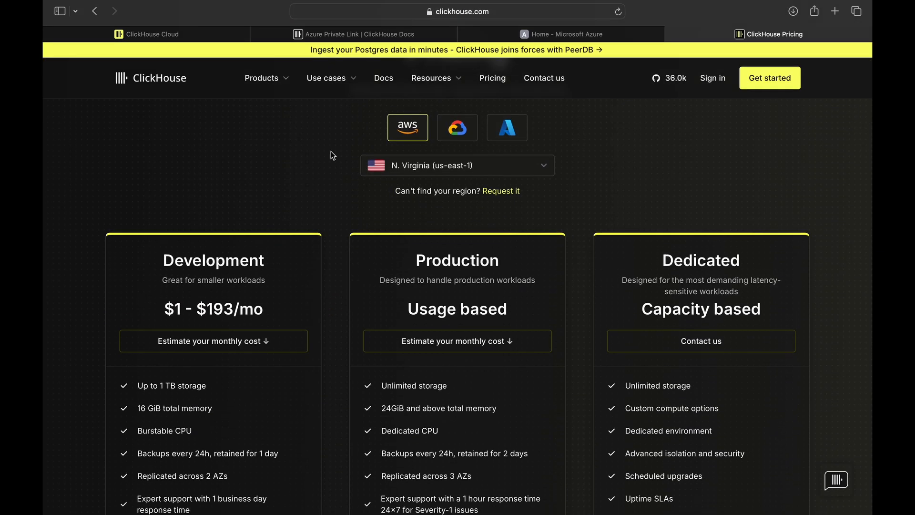
click(455, 167)
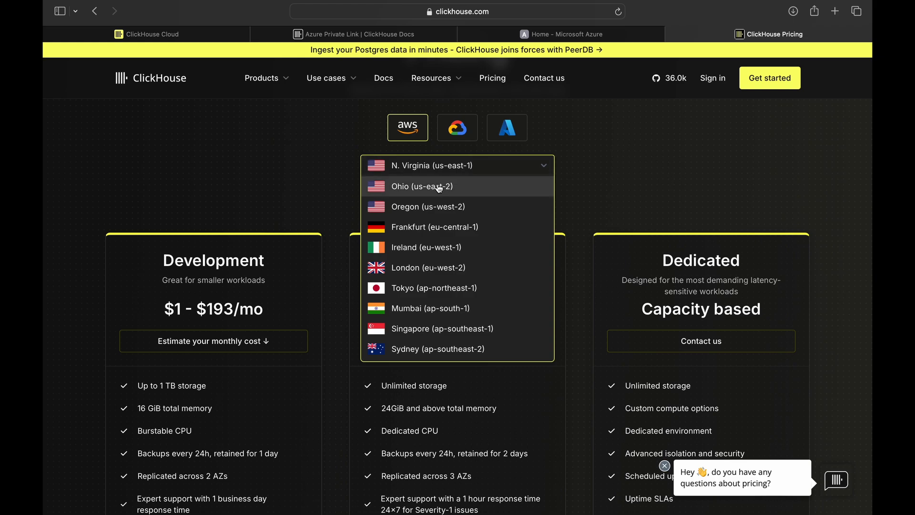
click(322, 154)
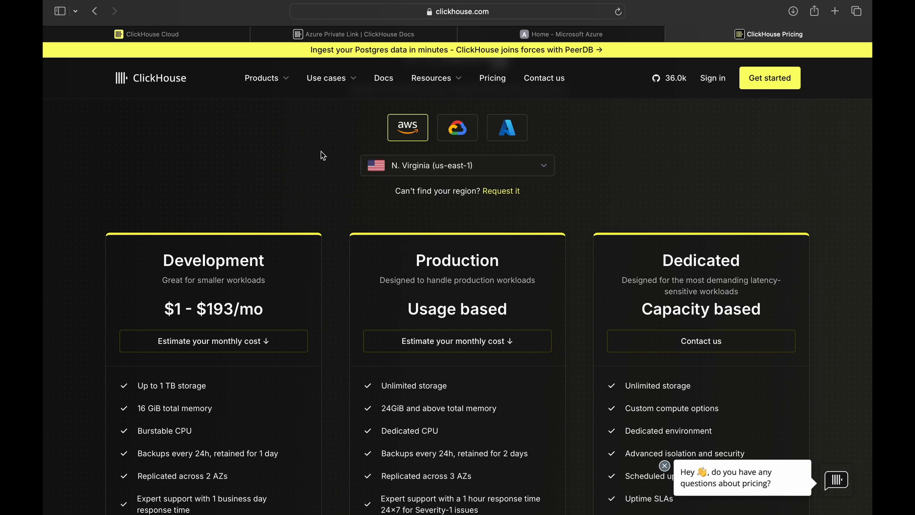
scroll(209, 151, down, 3)
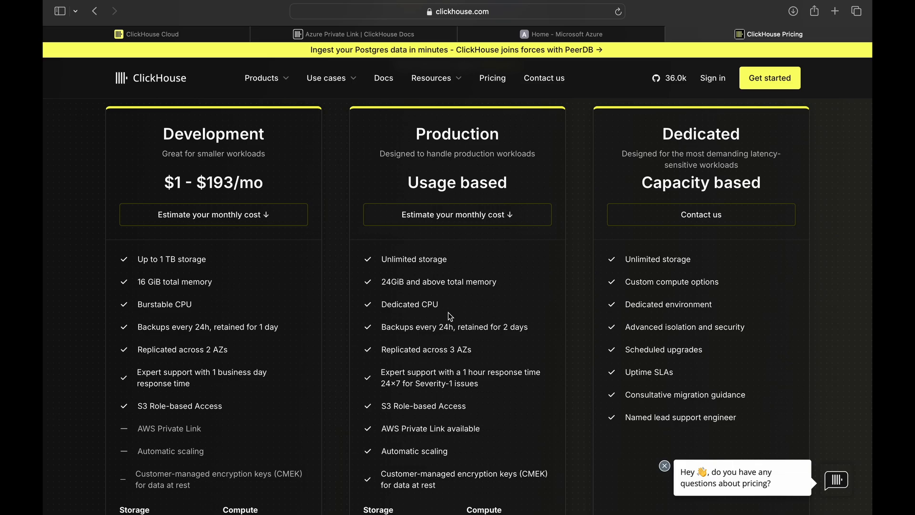
scroll(448, 313, down, 3)
- Switch the pricing to Azure, keeping Arizona (westus3) as the region
scroll(483, 240, up, 8)
click(507, 233)
click(481, 270)
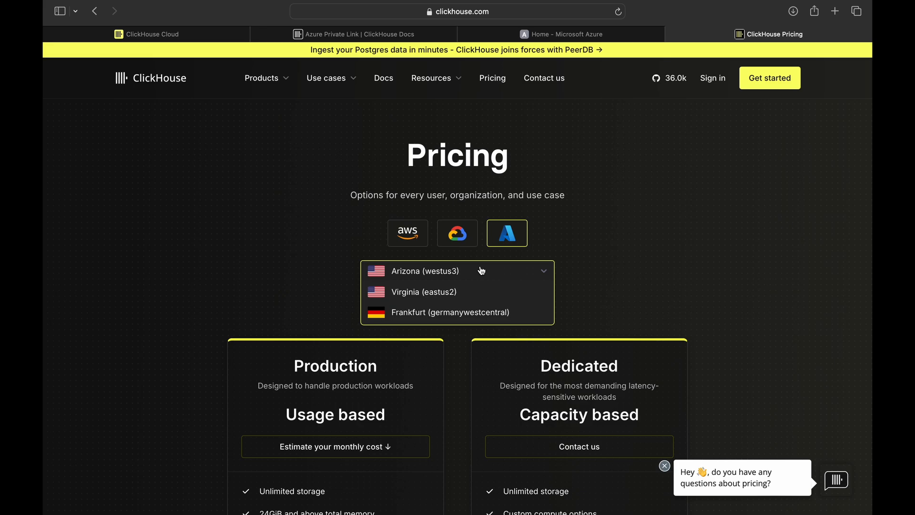
click(481, 271)
scroll(481, 271, down, 3)
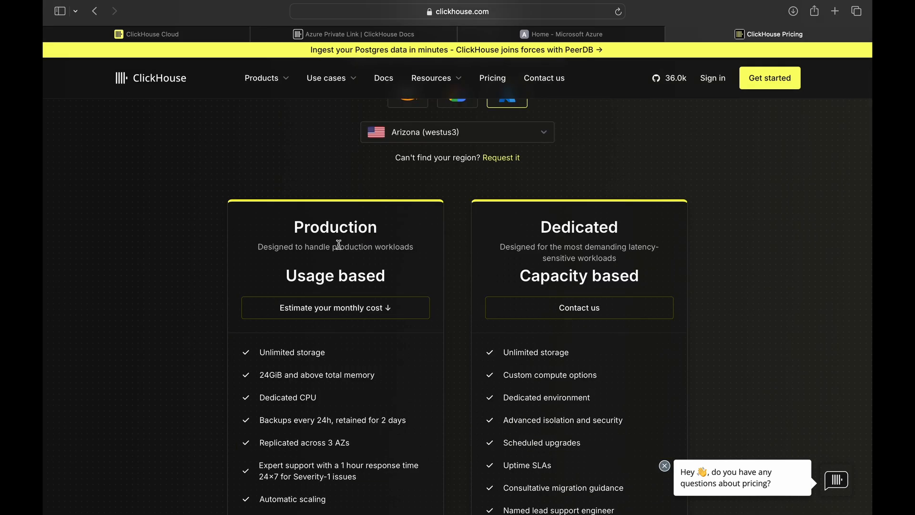
- In the cost estimator, keep Arizona (westus3), 500 GB storage and 48 GiB/12 vCPU max, then highlight the $235 - $466 estimate
click(387, 302)
scroll(390, 288, up, 1)
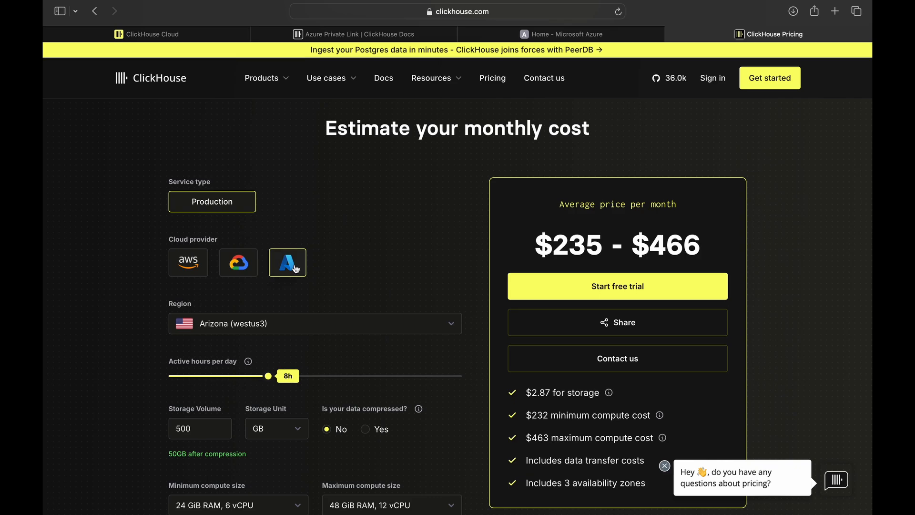
click(334, 324)
click(287, 328)
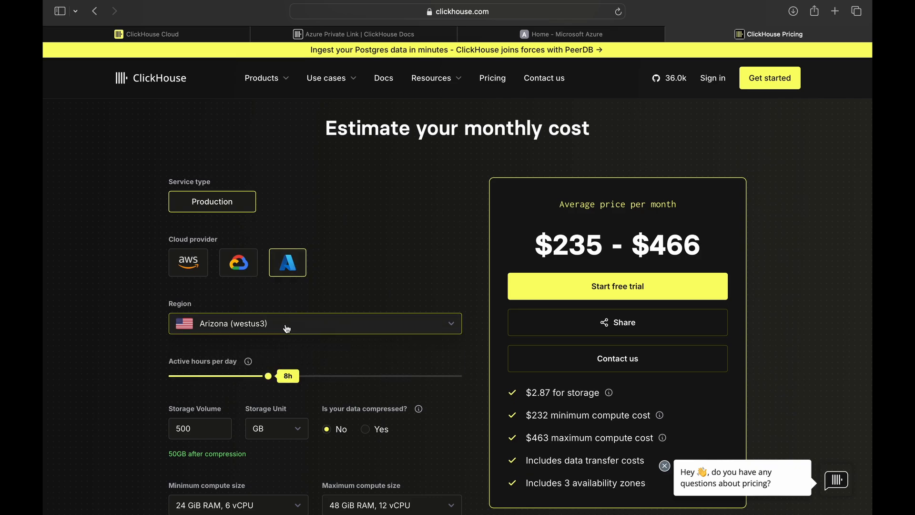
scroll(353, 307, down, 3)
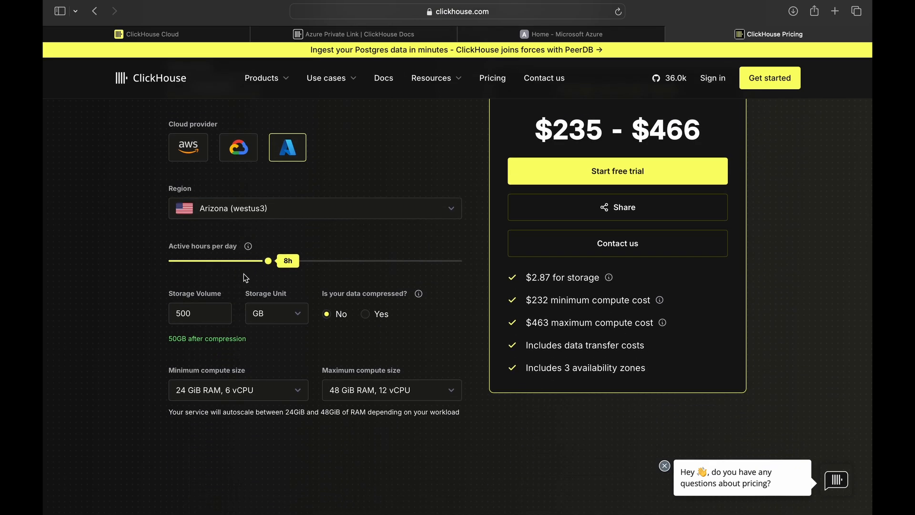
click(212, 316)
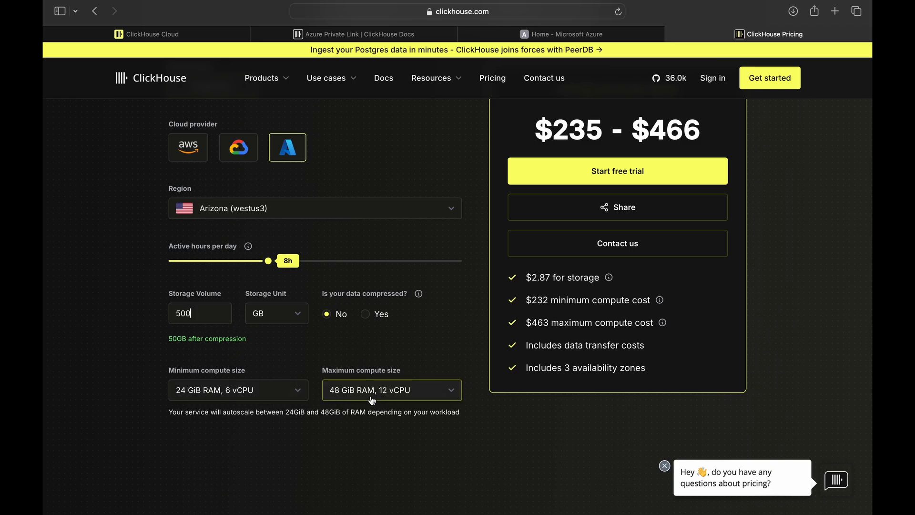
click(386, 399)
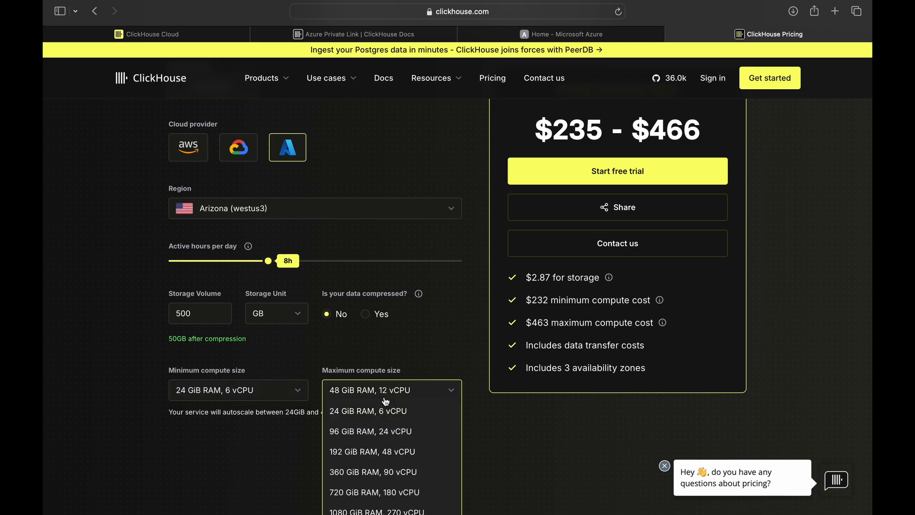
click(384, 389)
scroll(536, 200, up, 3)
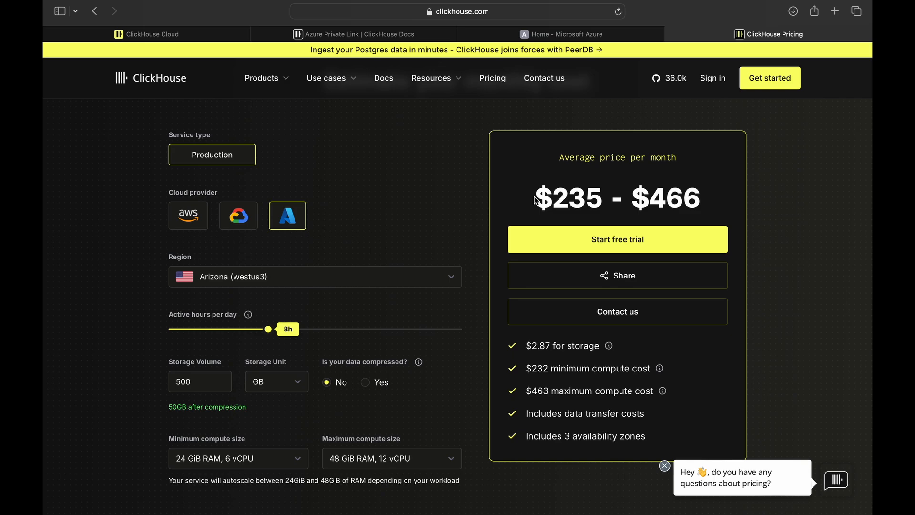
drag(535, 200, 702, 190)
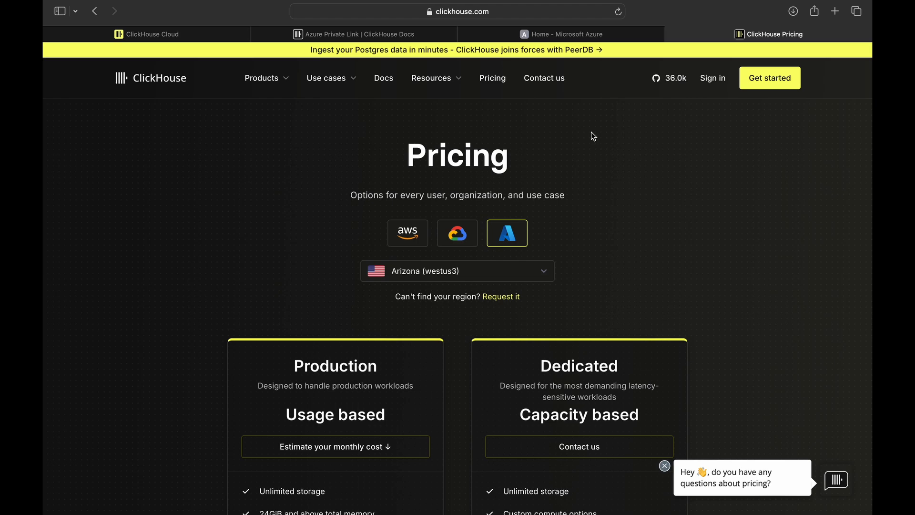
- In the Azure portal's Resource groups, start a new group named Clickhouse-Cloud
click(573, 35)
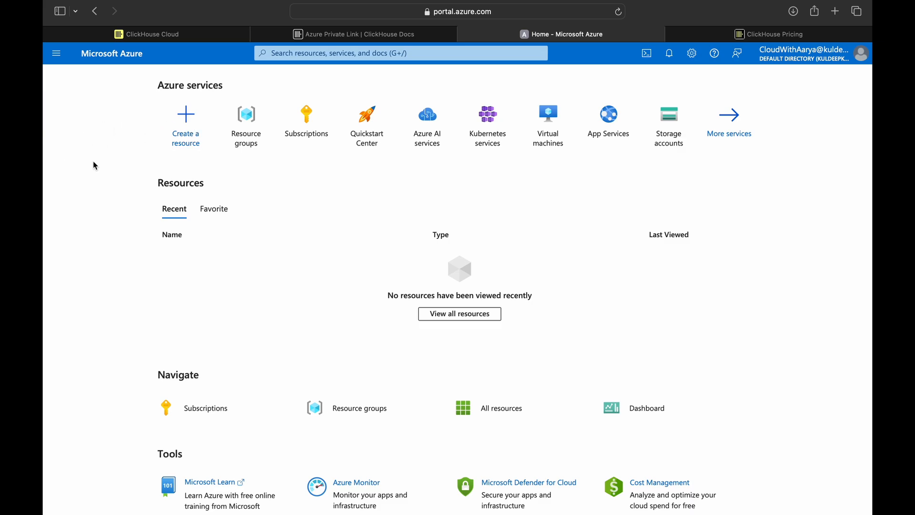
click(246, 125)
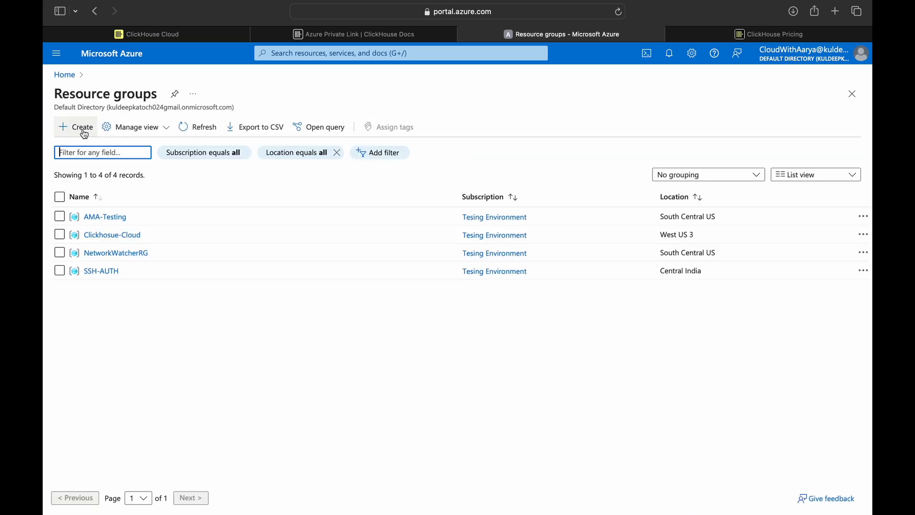
click(84, 134)
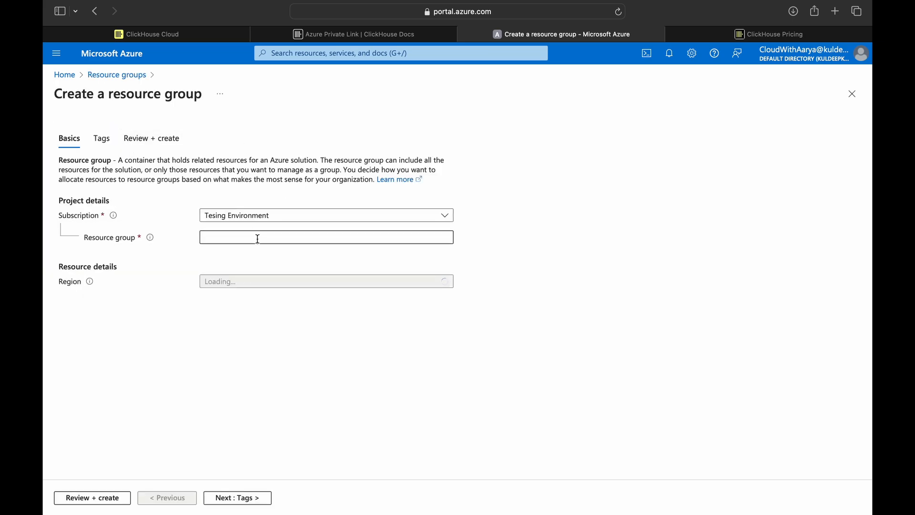
click(257, 238)
text(Clickhou)
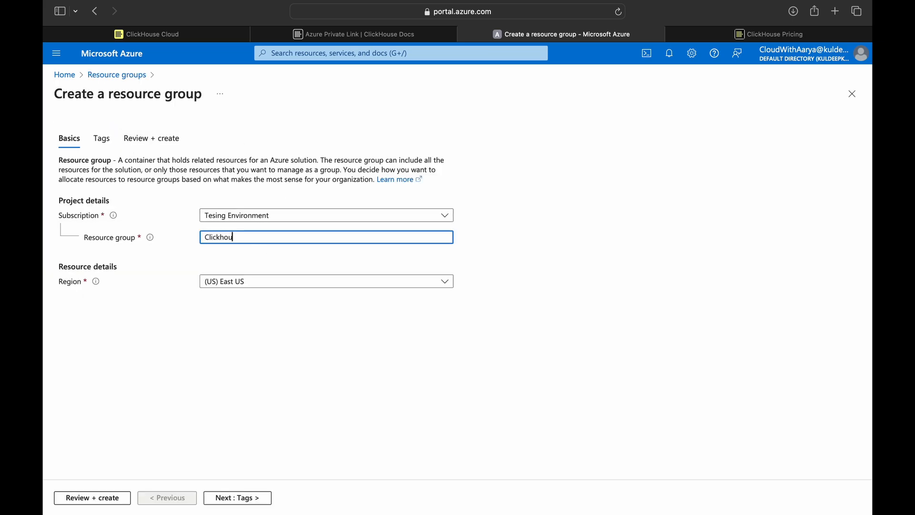
text(se-Cloud)
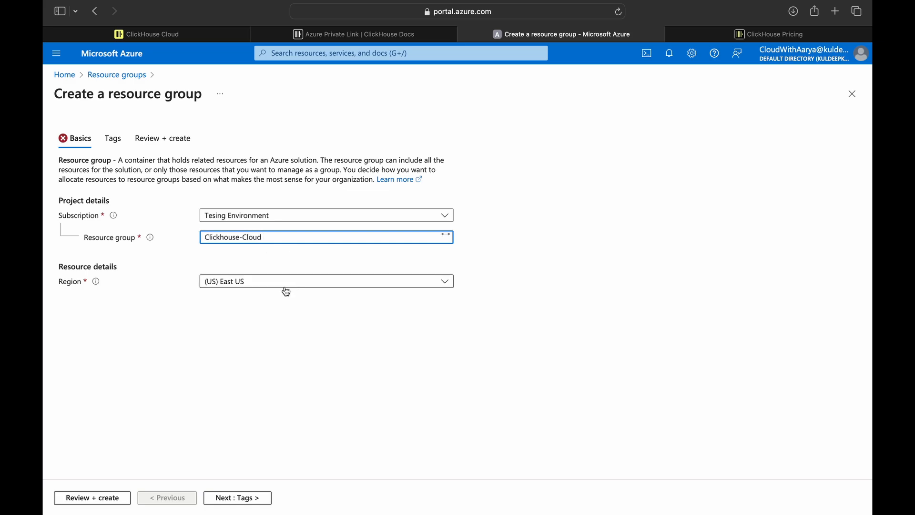
- Set the group's region to (US) West US 3 and submit it for review and creation
click(287, 286)
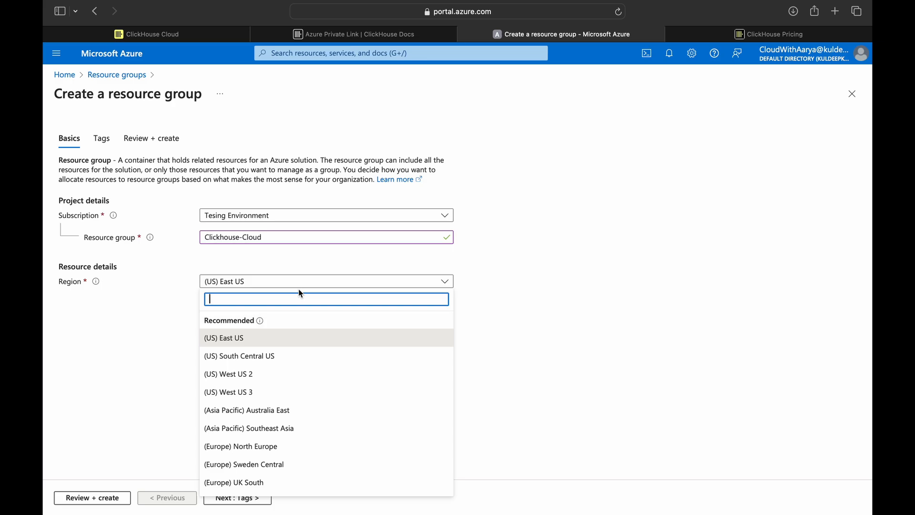
text(west)
text(3)
key(BackSpace)
click(285, 356)
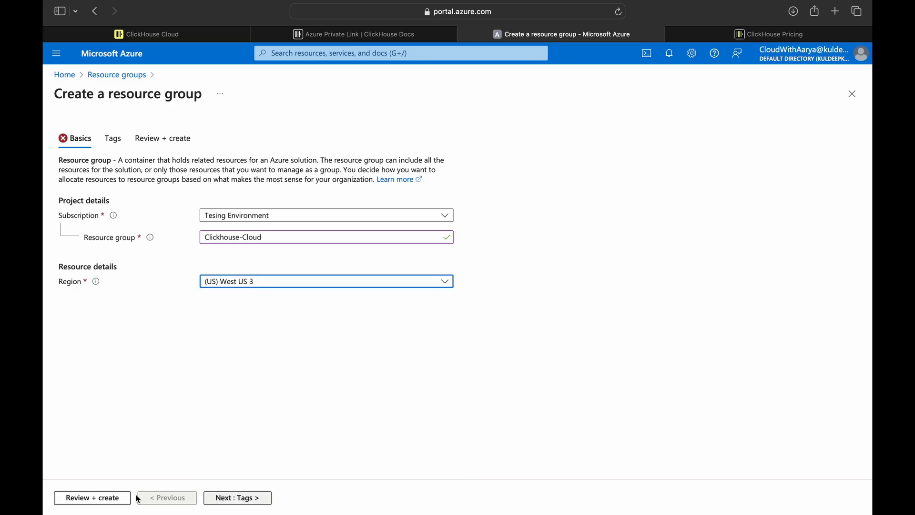
click(218, 497)
click(102, 497)
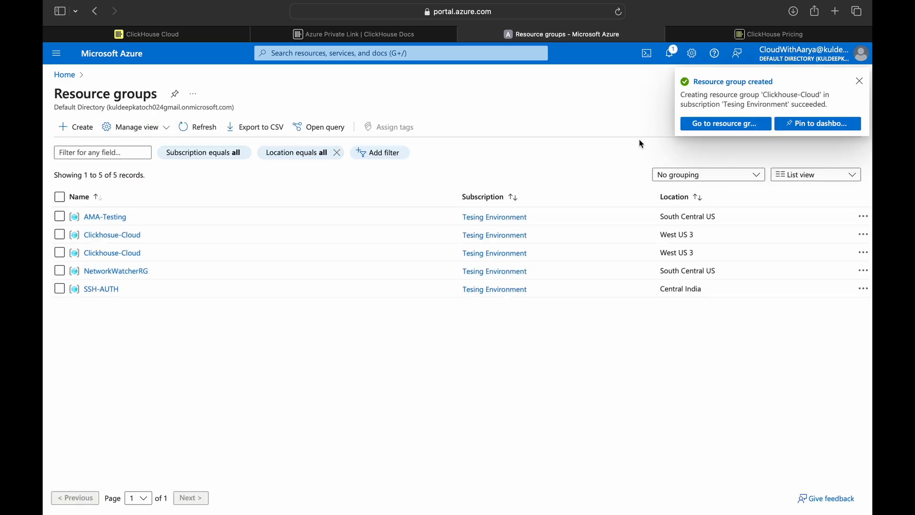
- Find the ClickHouse Cloud offer through the portal search and open it
click(699, 125)
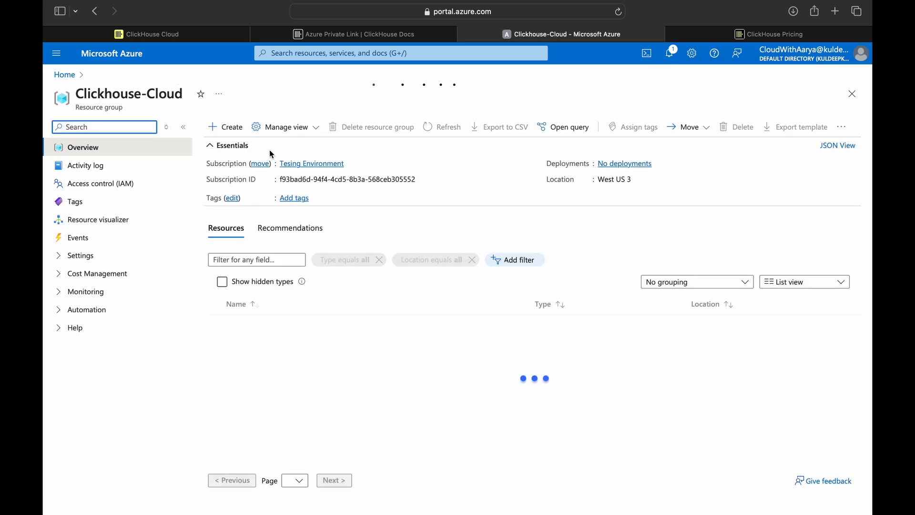
click(365, 320)
click(296, 53)
text(cl)
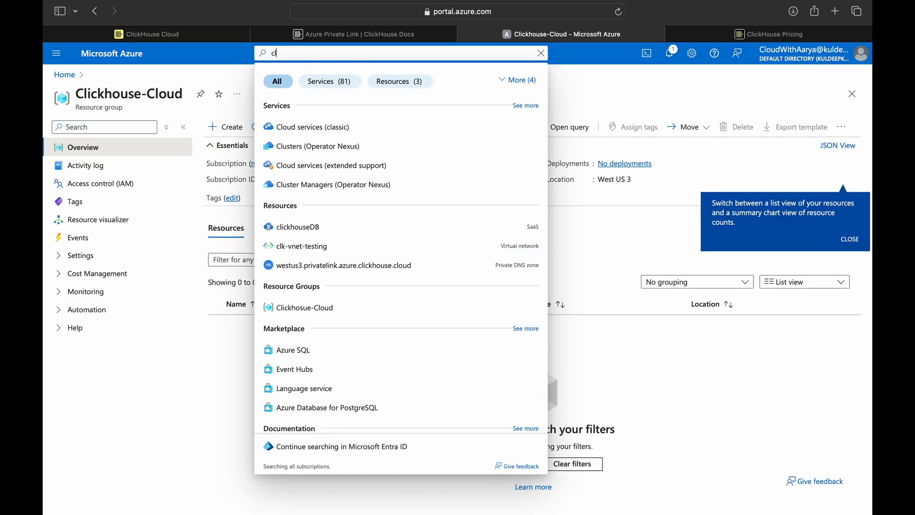
text(ickho)
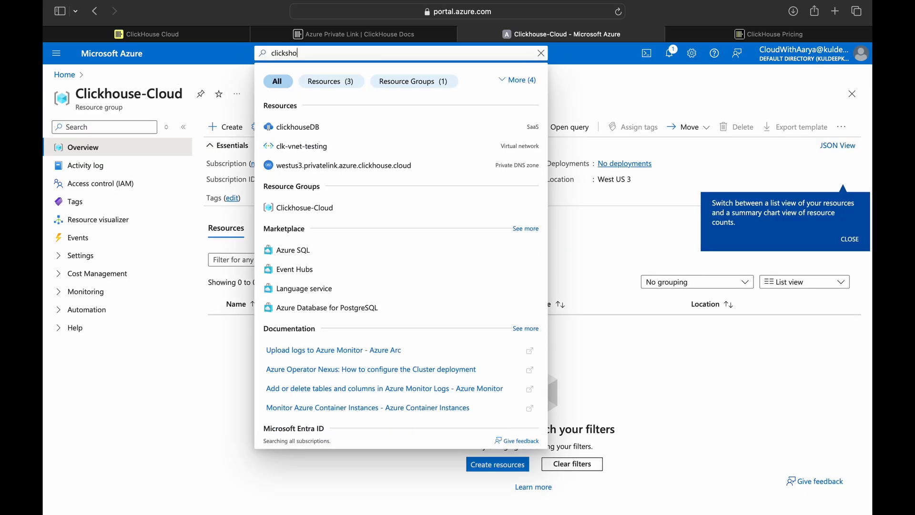
text(use)
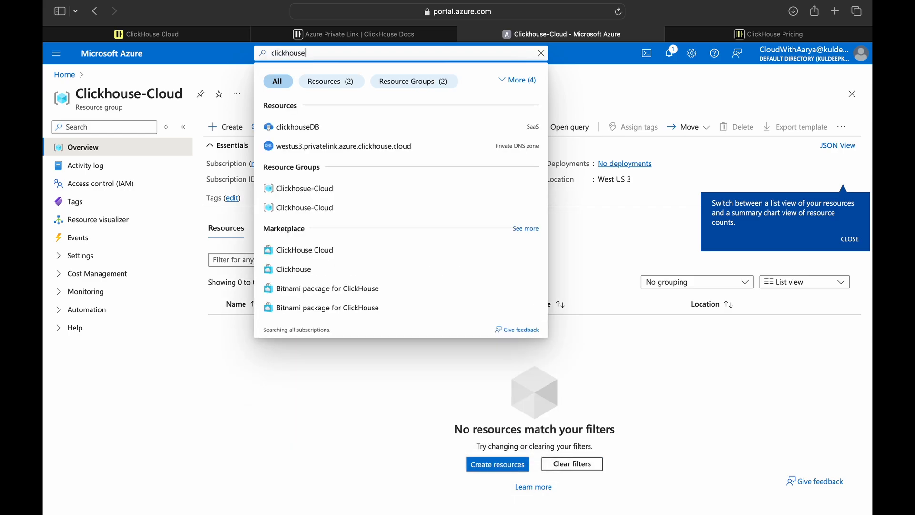
text( cloud)
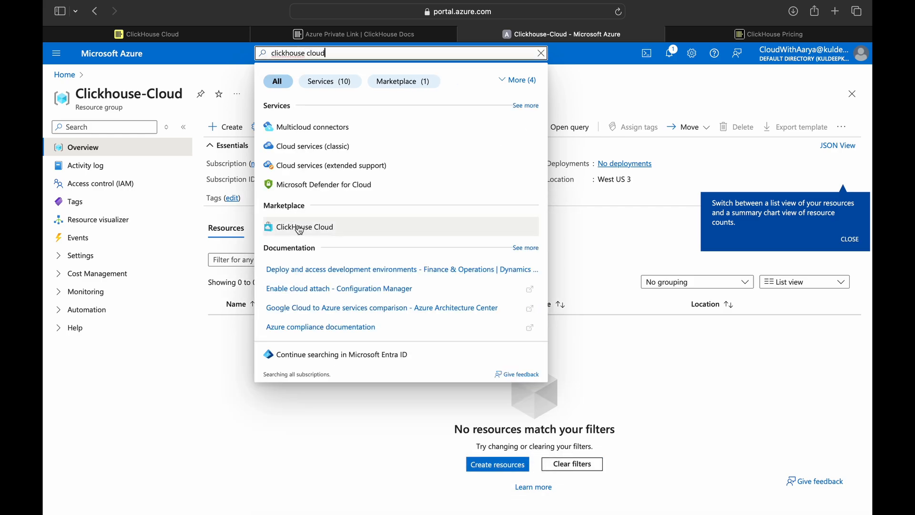
click(318, 232)
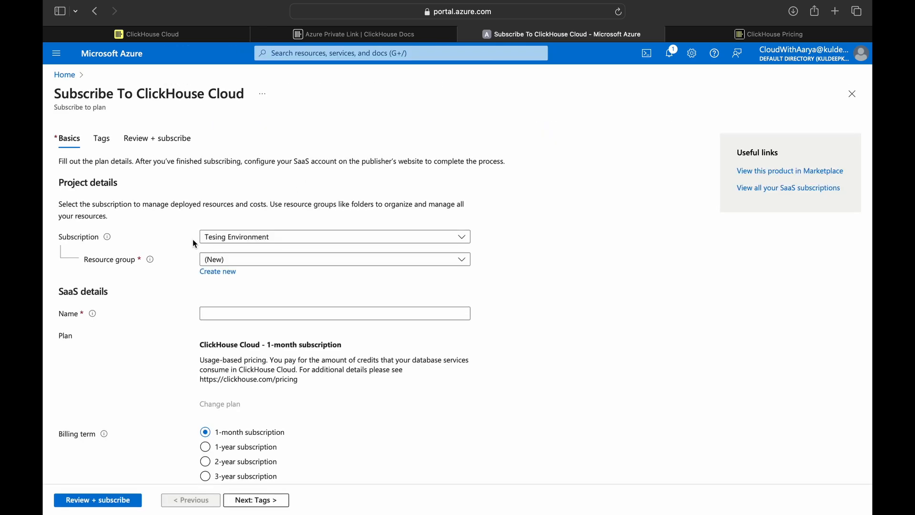
- Fill the subscription with resource group Clickhouse-Cloud, name ClickhouseDB, recurring billing Off, and advance to Review + subscribe
click(281, 262)
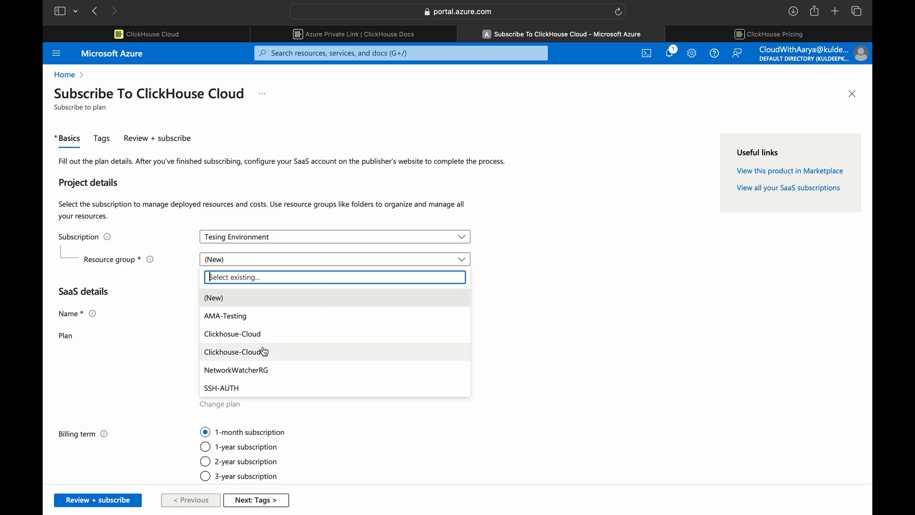
click(310, 352)
click(246, 314)
text(Cl)
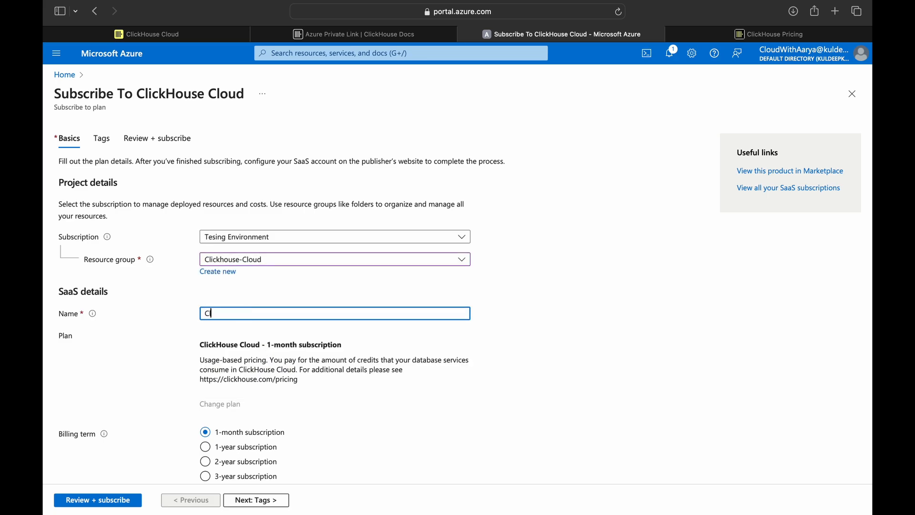
text(ickhouseDB)
scroll(247, 357, down, 5)
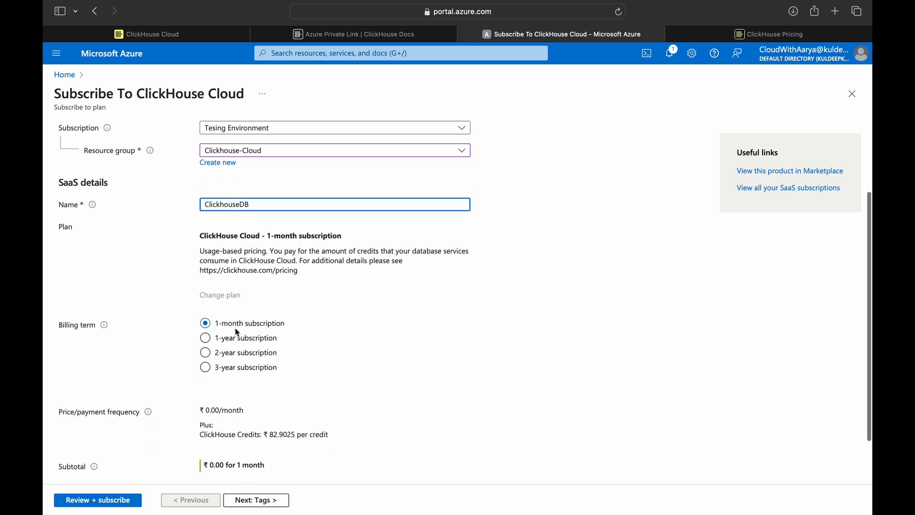
scroll(239, 330, down, 3)
click(205, 451)
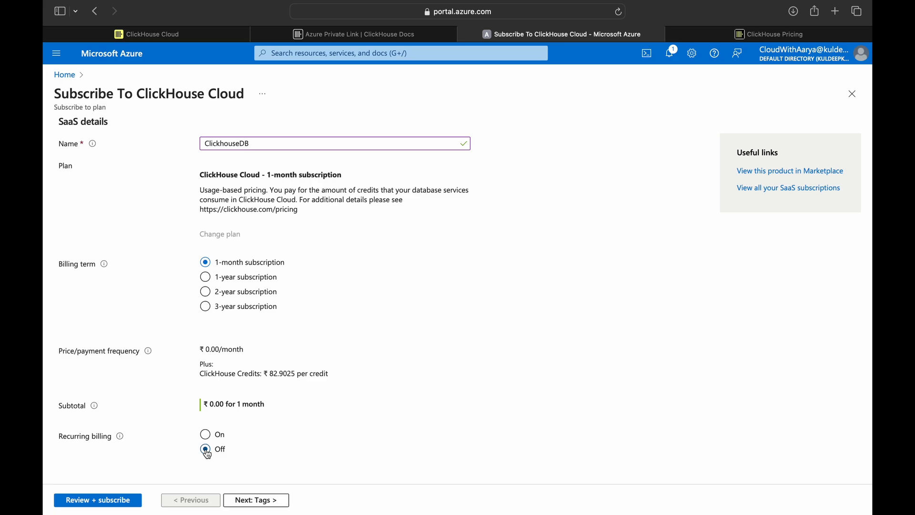
click(256, 501)
click(261, 505)
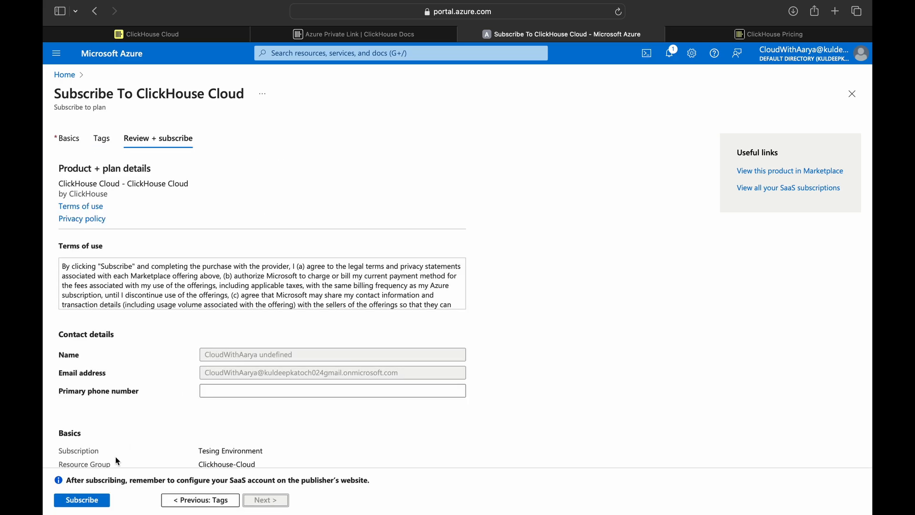
- Subscribe to ClickHouse Cloud as ClickhouseDB and wait for the 'Almost done!' confirmation
click(93, 504)
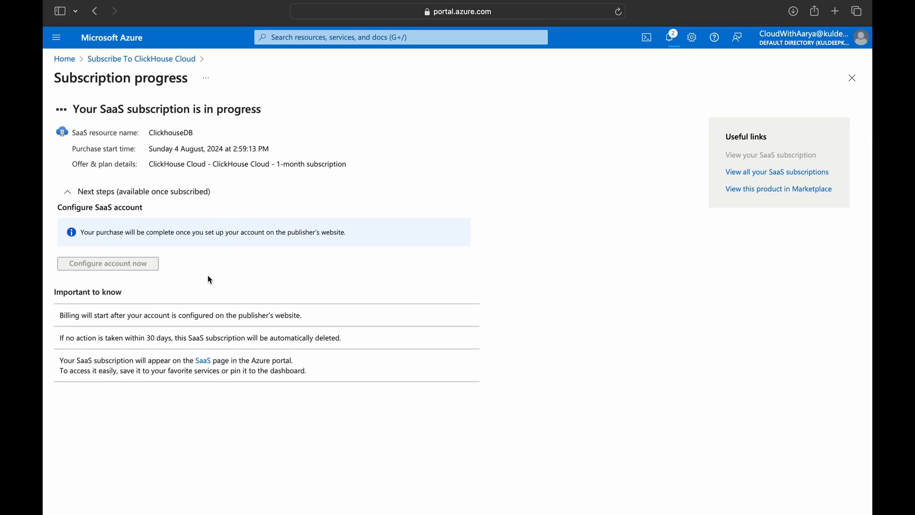
drag(53, 249, 162, 259)
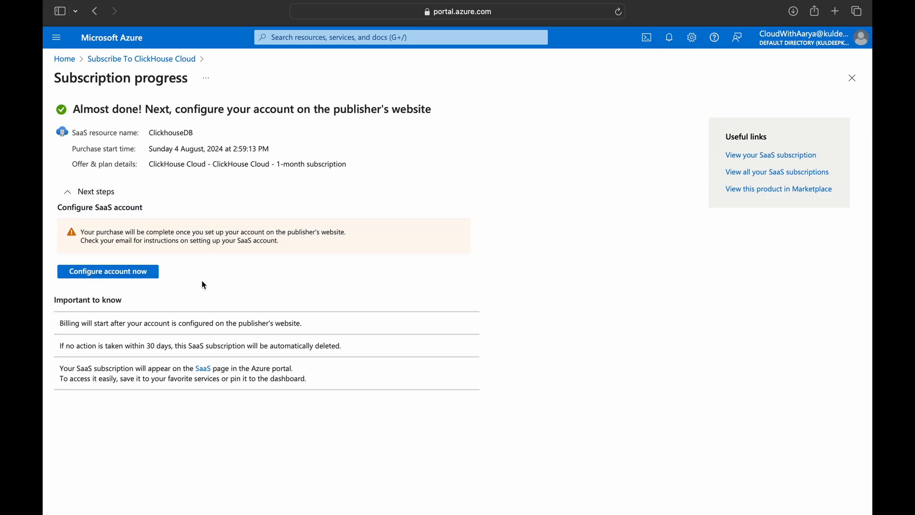
- Go to Configure account now and sign in to ClickHouse Cloud with the account's e-mail and password
click(136, 273)
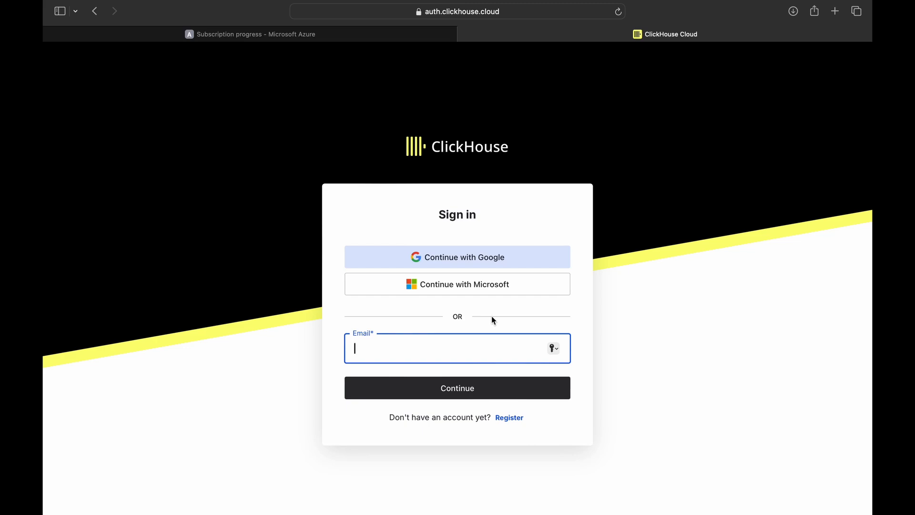
click(508, 418)
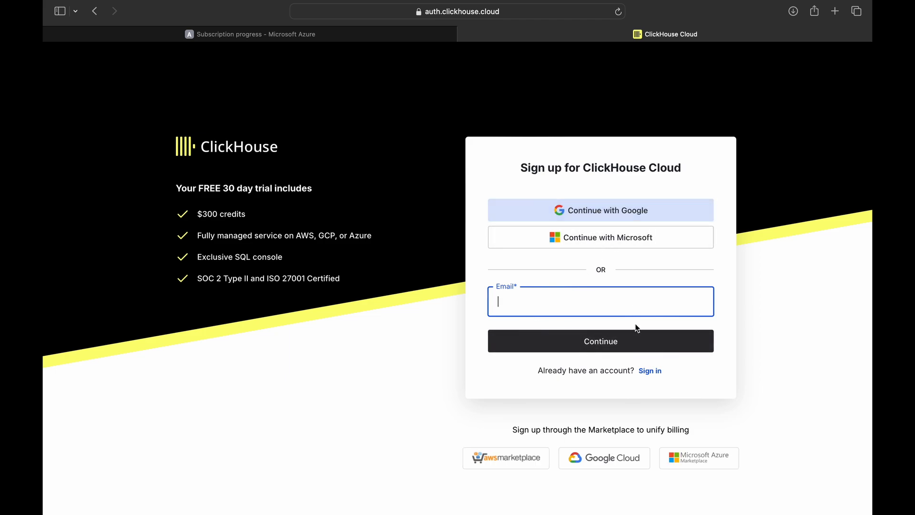
click(644, 371)
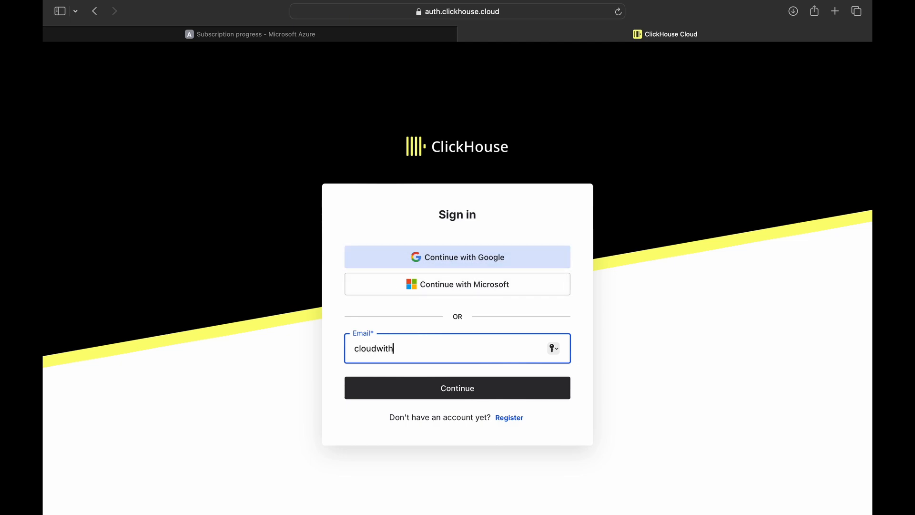
key(Return)
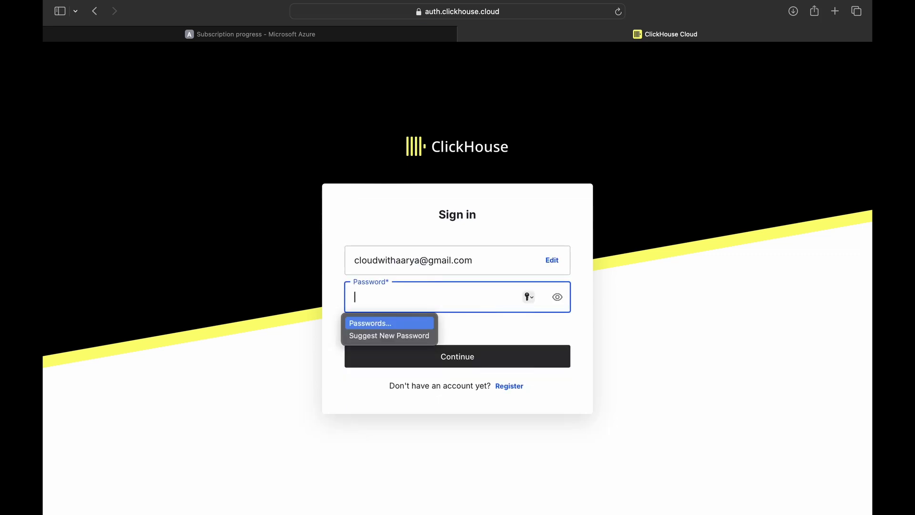
text(••••)
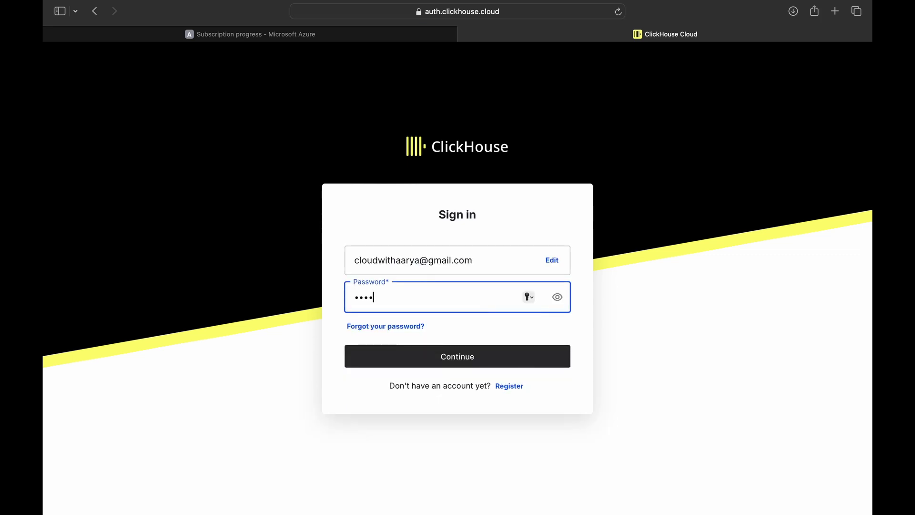
text(•••••••••••)
key(Return)
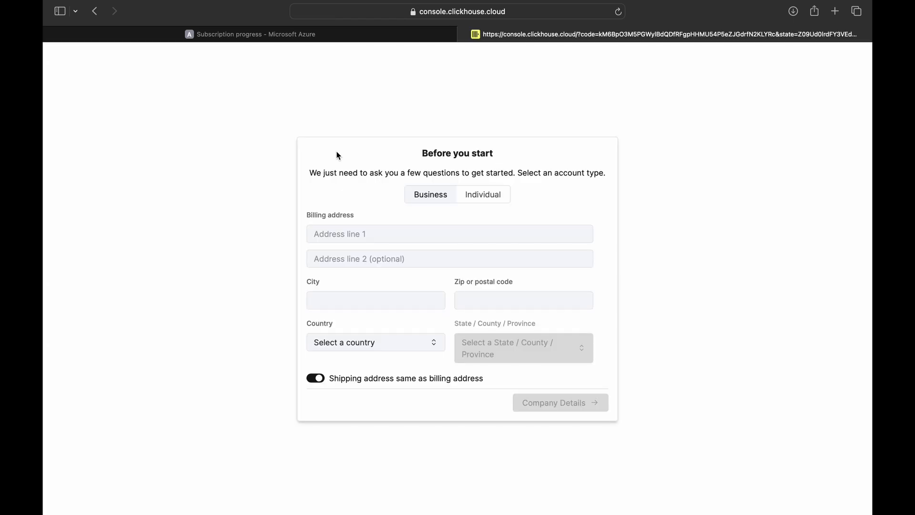
- Choose the Individual account type and fill in the billing address lines, city and postal code
click(428, 233)
click(421, 260)
text(Kharar)
click(419, 298)
double_click(363, 259)
key(cmd+c)
click(361, 292)
key(cmd+v)
click(480, 300)
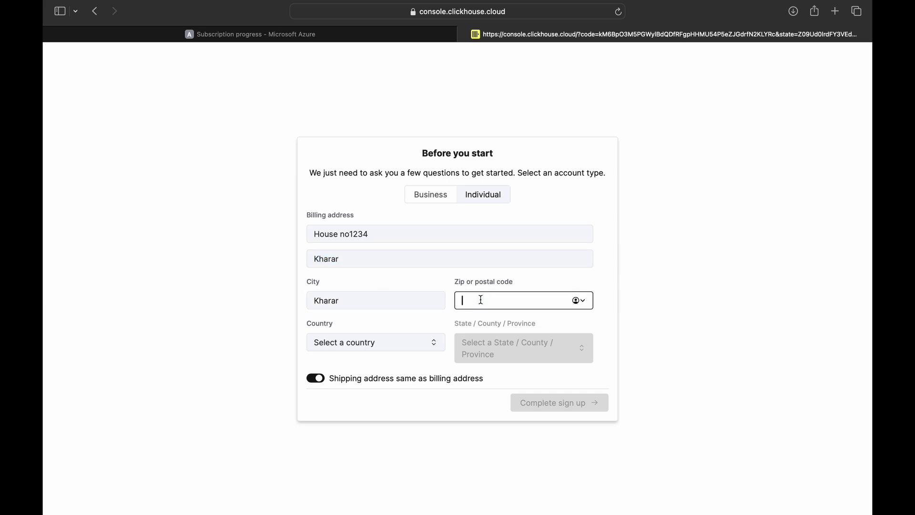
text(140301)
- Set the country to India and the state to Himachal Pradesh, then complete sign-up
click(410, 344)
text(ind)
click(383, 387)
click(533, 358)
text(hi)
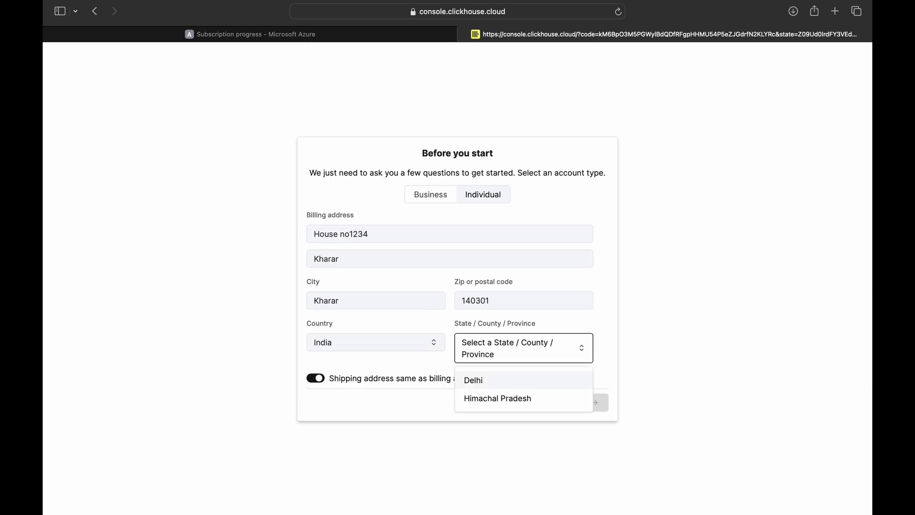
text(m)
click(558, 380)
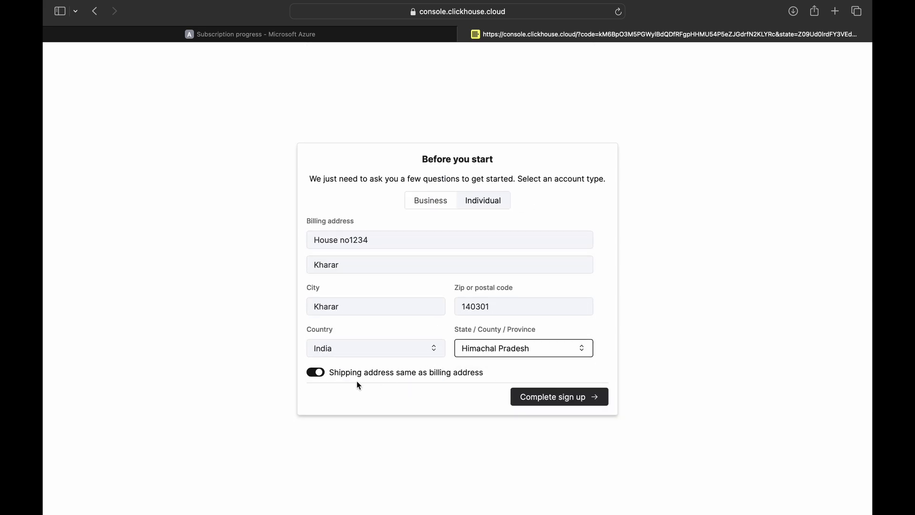
click(574, 400)
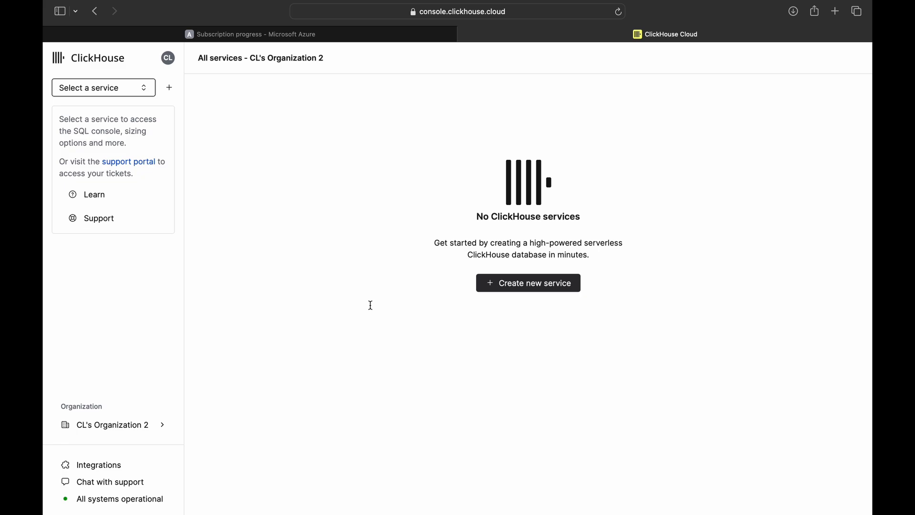
- Start a new Azure service in West US 3 named 'clickhouse Instance' with Production purpose
click(499, 293)
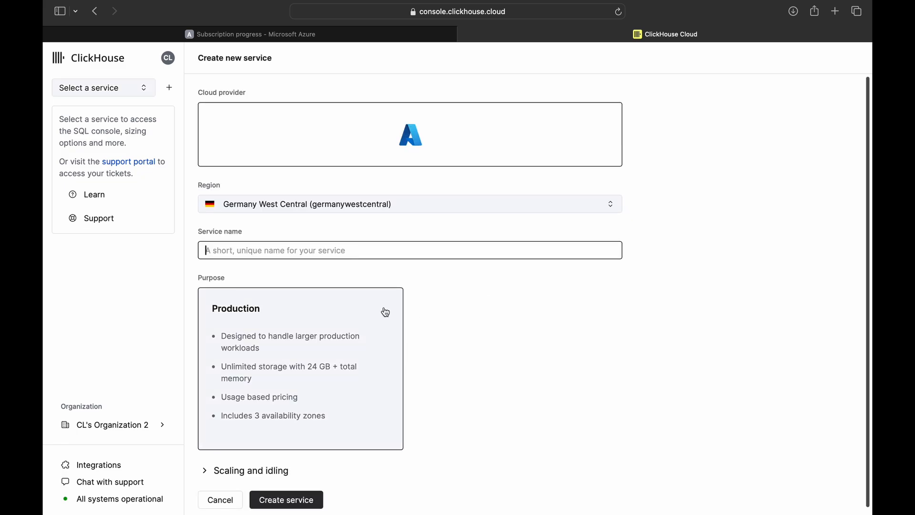
click(357, 154)
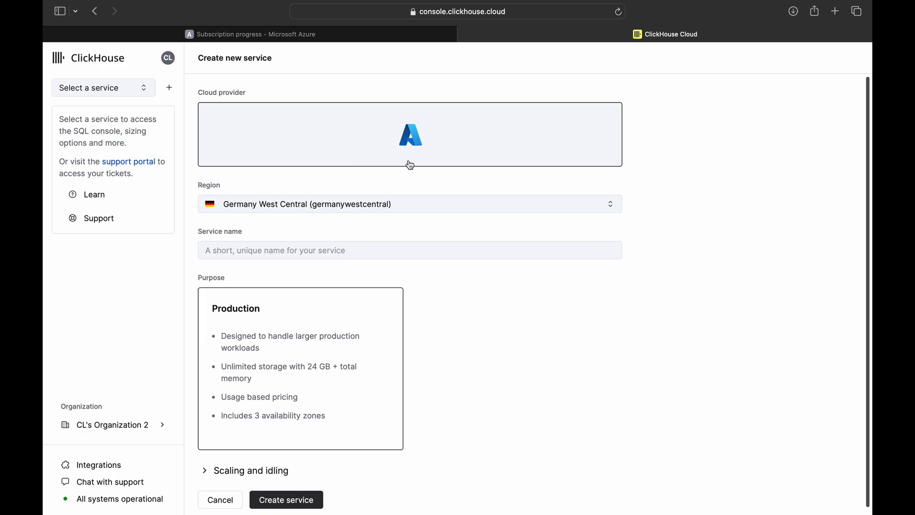
click(363, 204)
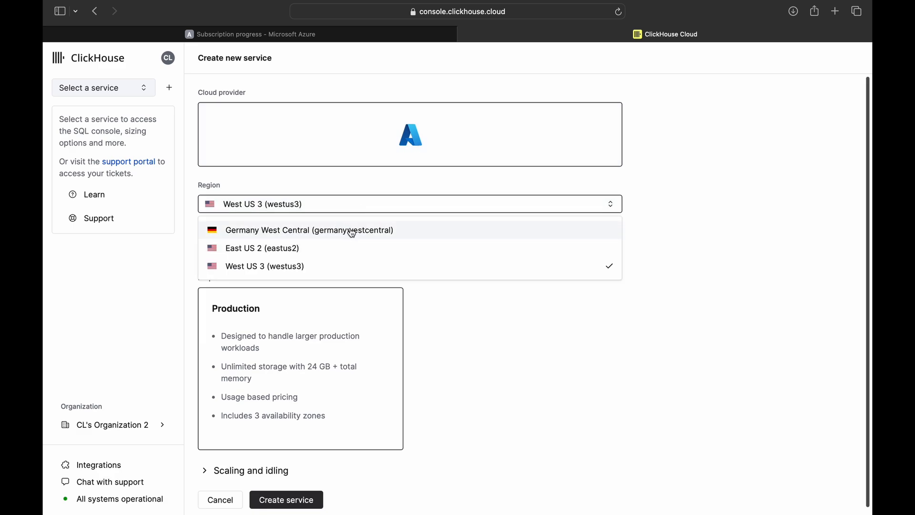
click(313, 270)
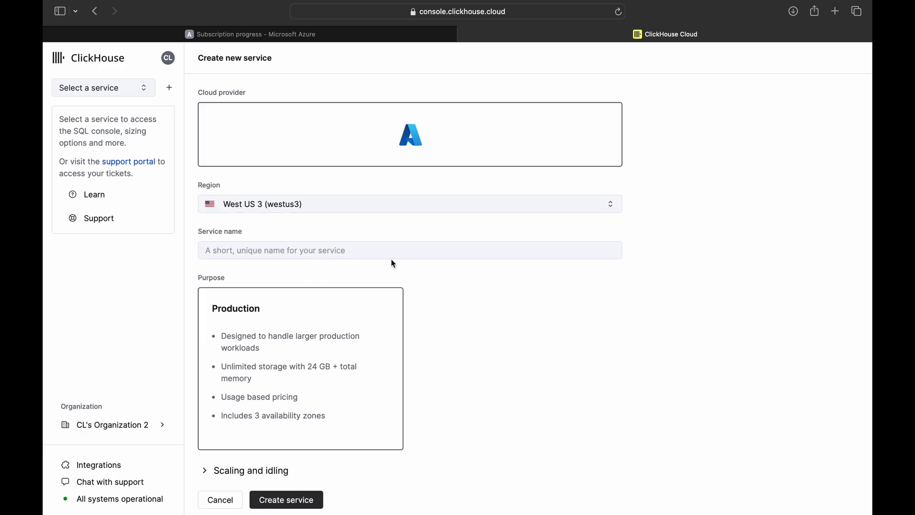
click(333, 249)
text(clickhouse Instance)
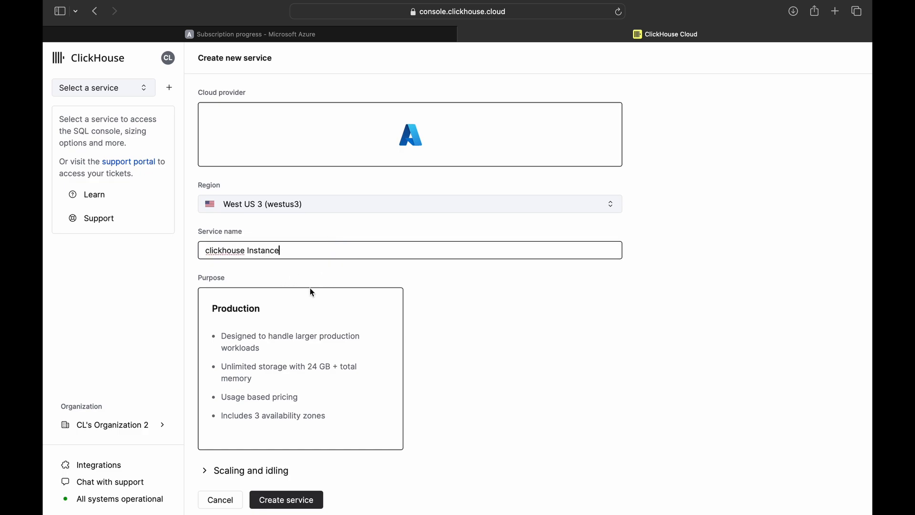
scroll(441, 341, down, 1)
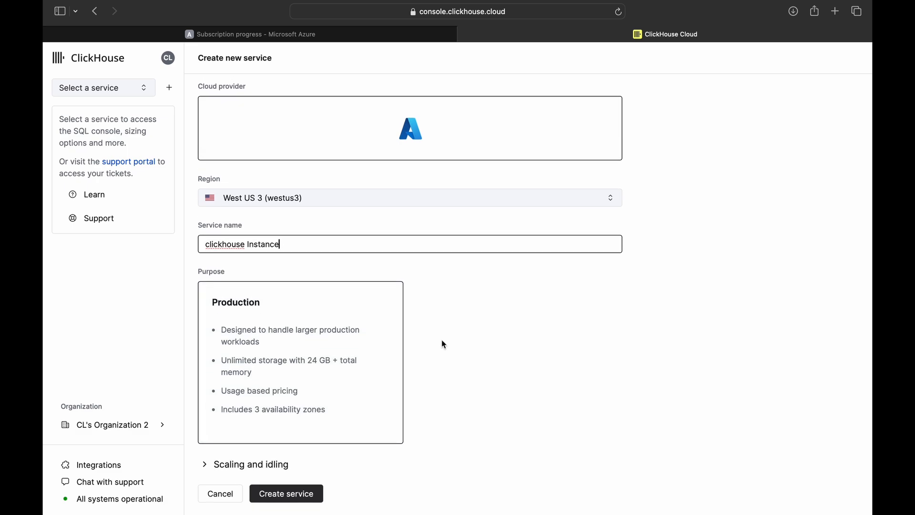
click(329, 331)
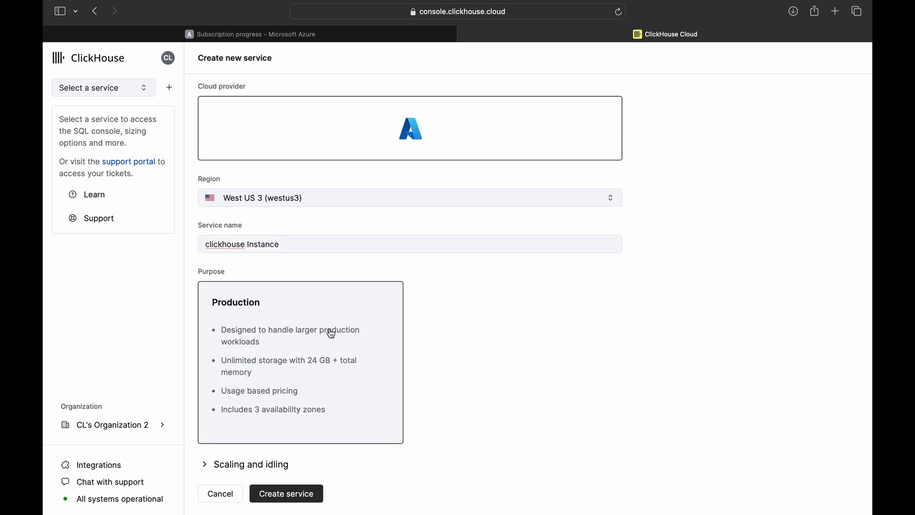
- Set scaling to 8 GiB minimum and 16 GiB maximum, idle timeout 10 minutes, and create the service
click(213, 465)
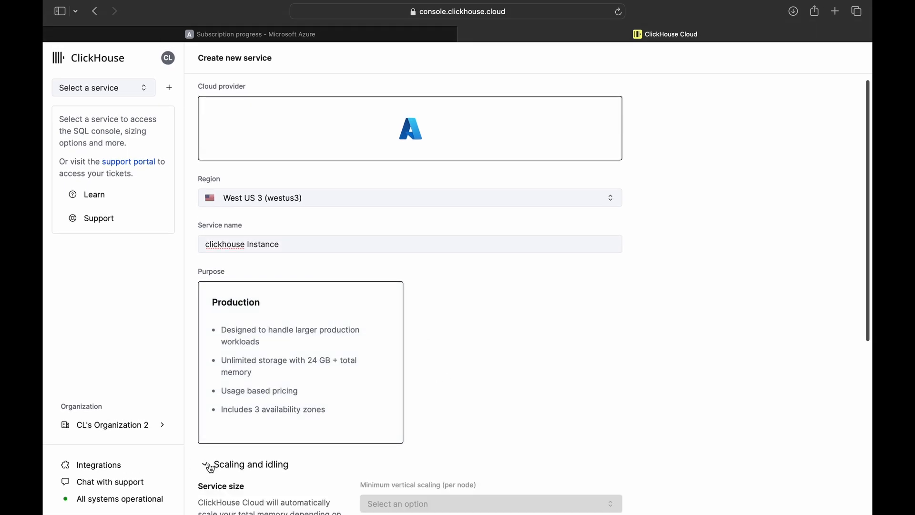
scroll(431, 443, down, 5)
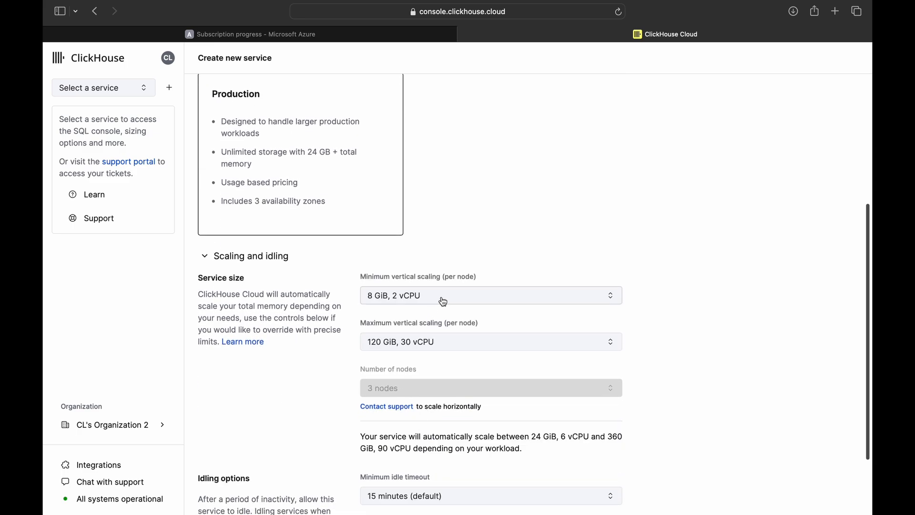
click(447, 299)
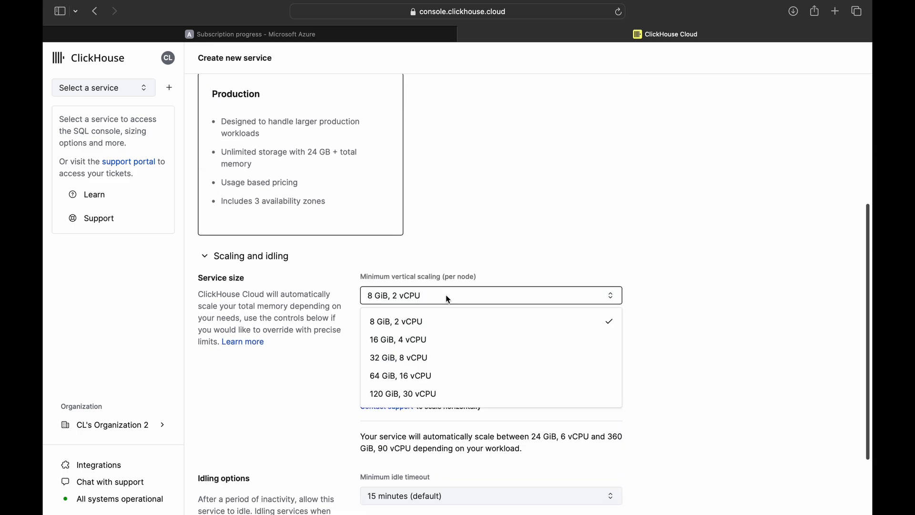
click(423, 323)
click(429, 342)
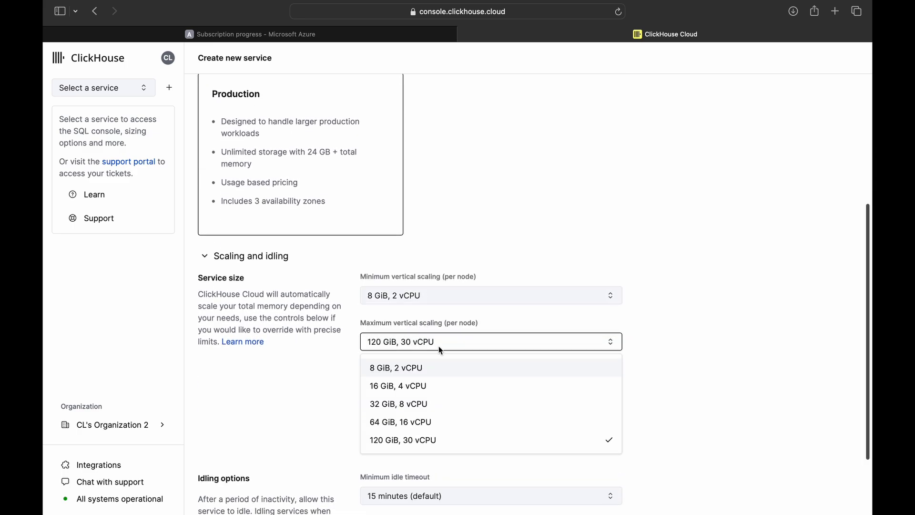
click(405, 395)
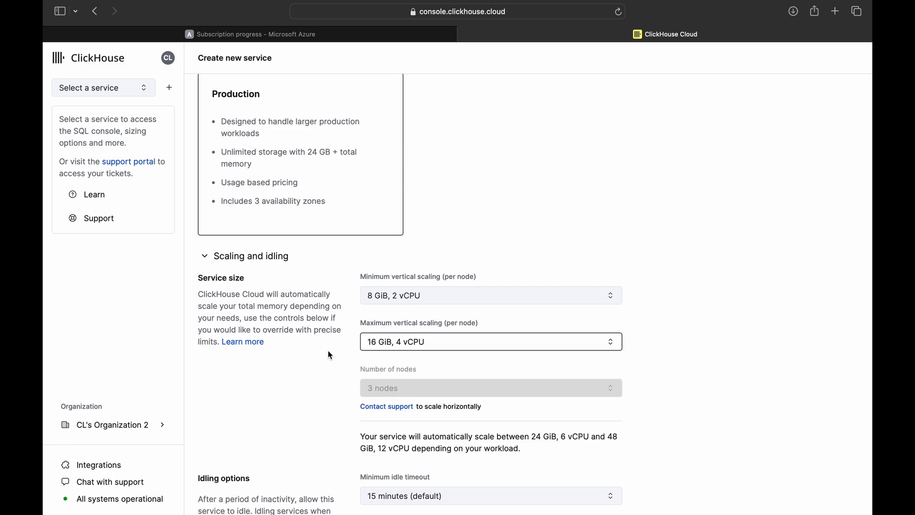
scroll(294, 392, down, 3)
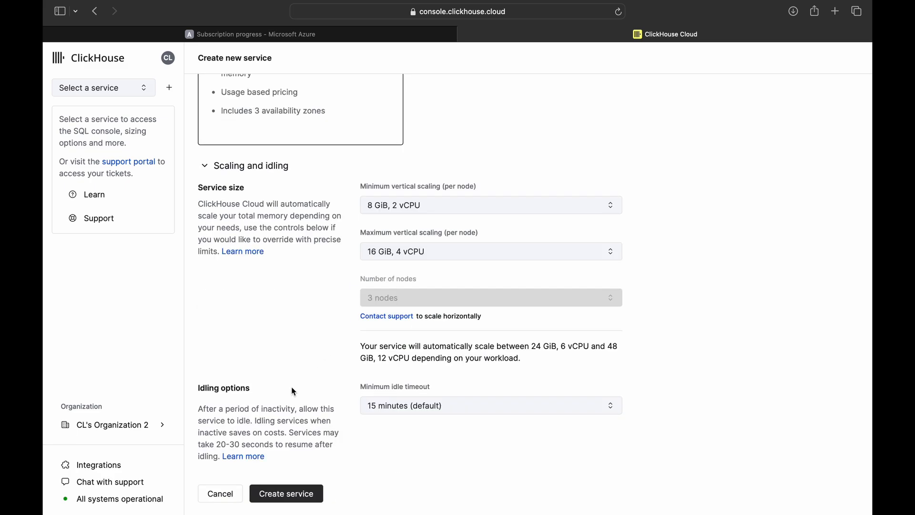
click(405, 405)
click(414, 272)
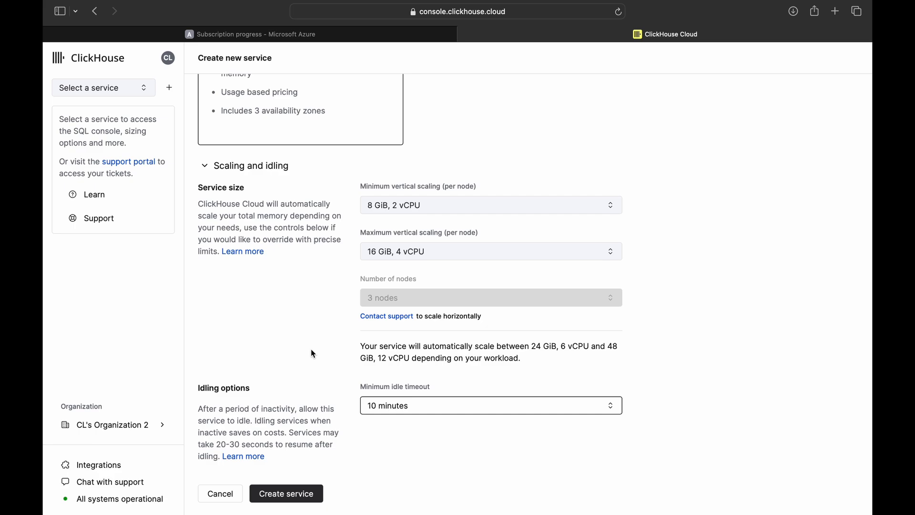
click(303, 497)
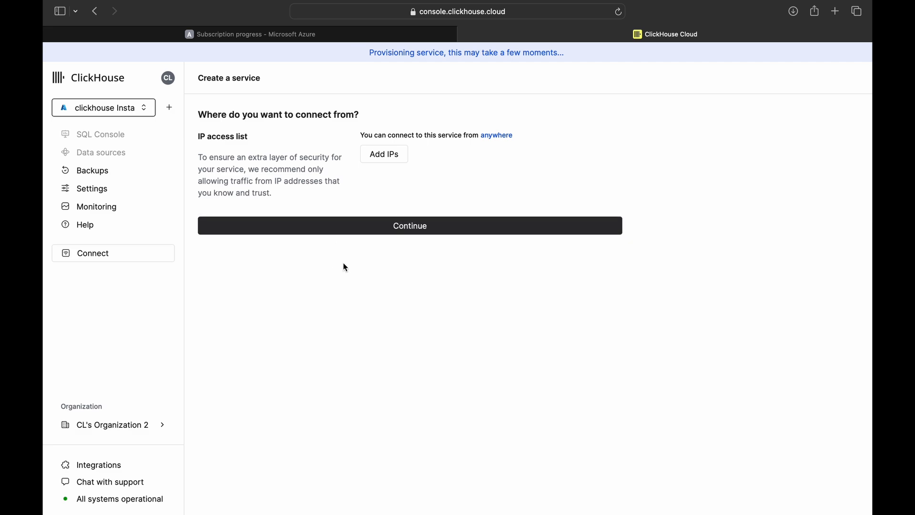
- Keep access allowed from anywhere and continue past the database credentials to the Health page
drag(358, 135, 532, 136)
click(400, 230)
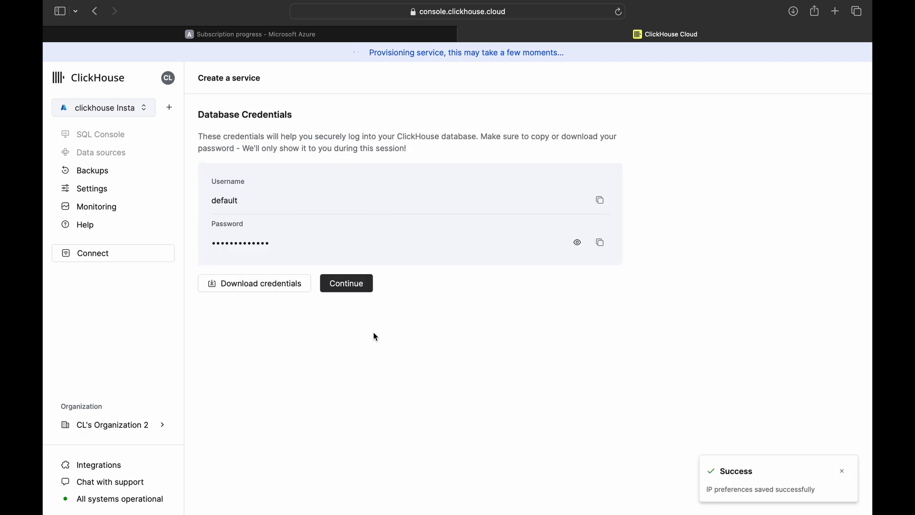
click(349, 291)
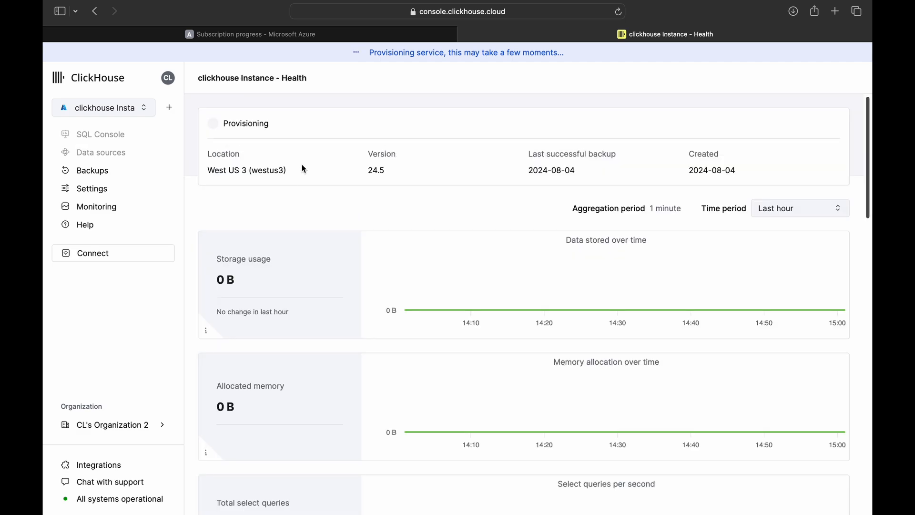
- Note the provisioning status, then open the clickhouse Instance Settings and scroll through them
drag(295, 126, 210, 123)
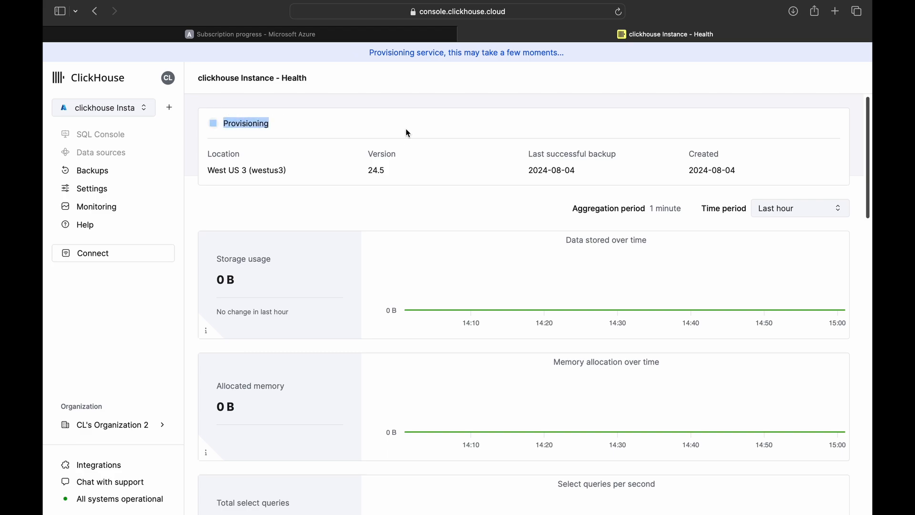
click(119, 190)
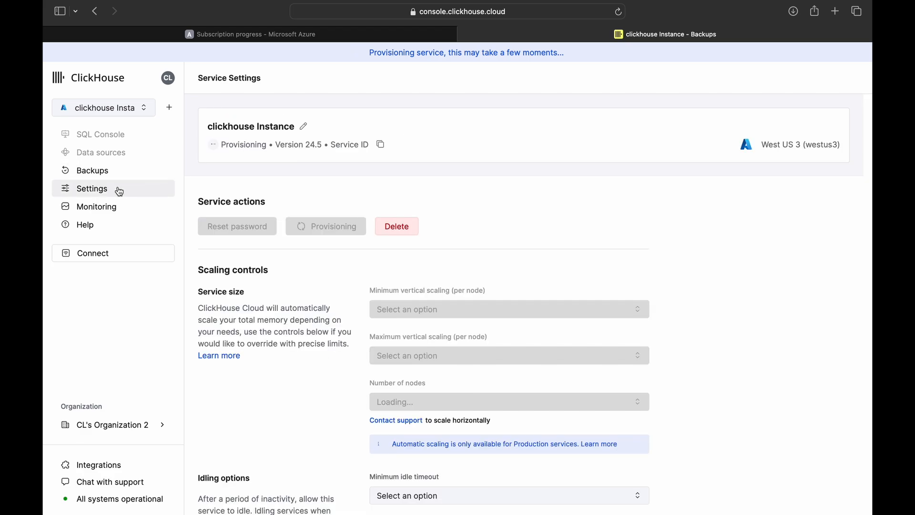
scroll(295, 298, down, 3)
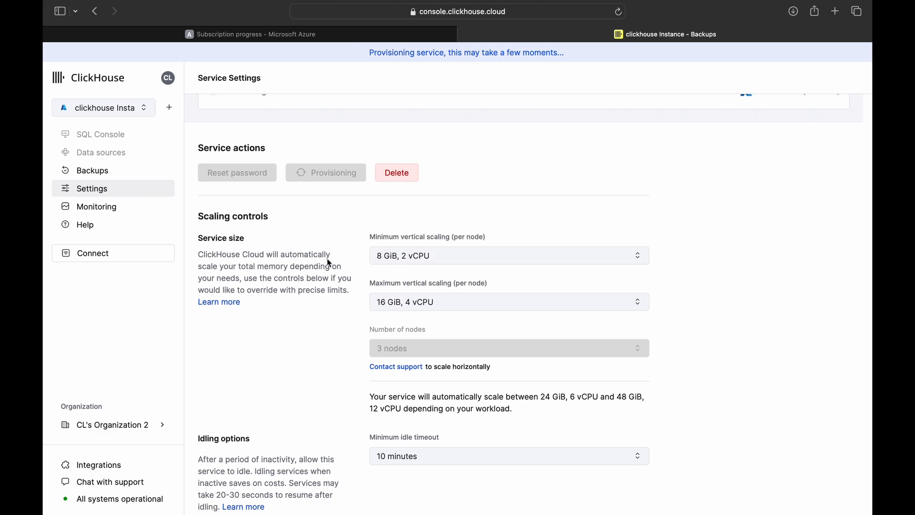
scroll(321, 336, down, 6)
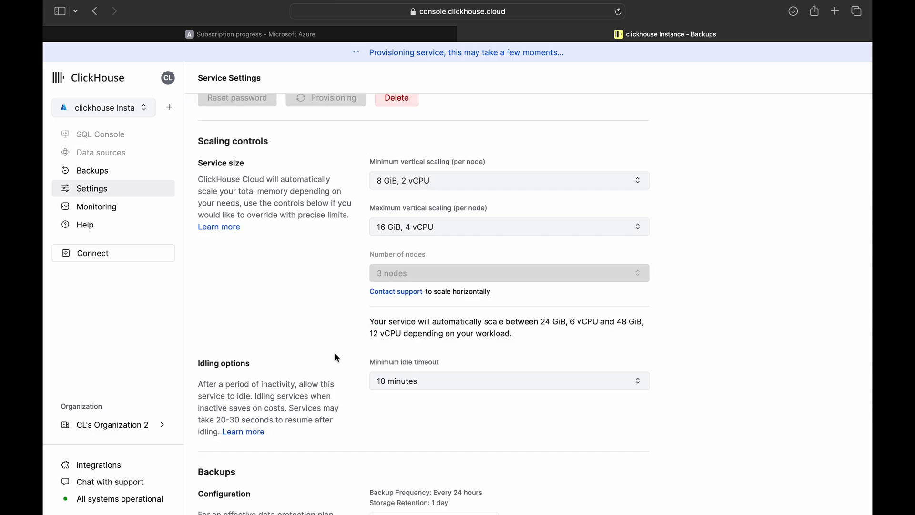
scroll(338, 358, down, 5)
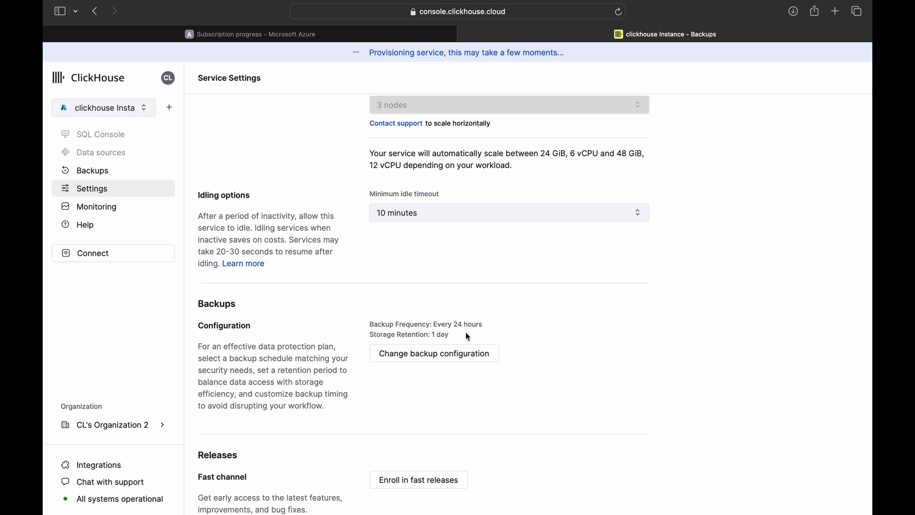
scroll(362, 312, down, 5)
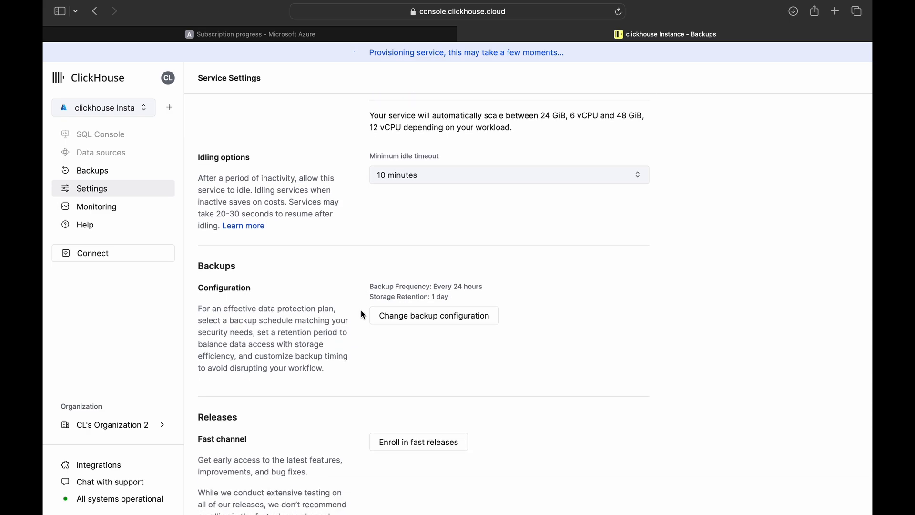
scroll(363, 314, down, 7)
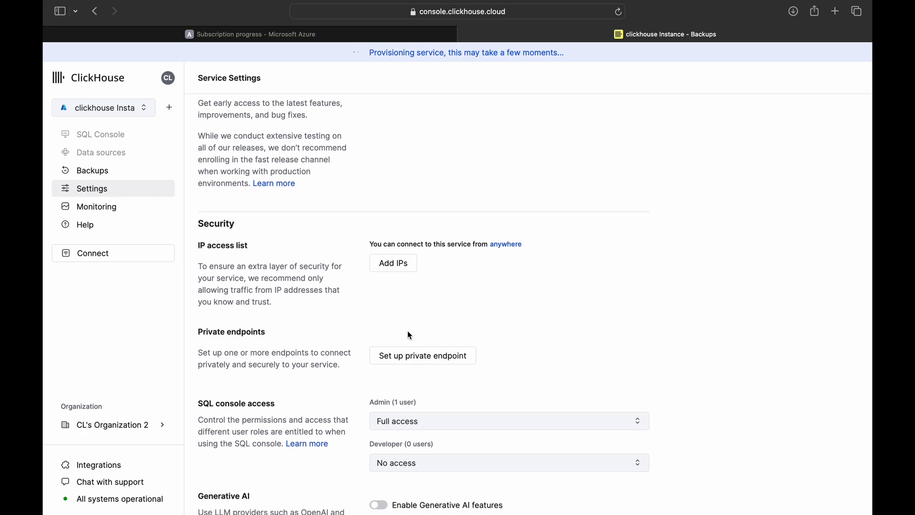
scroll(410, 335, up, 15)
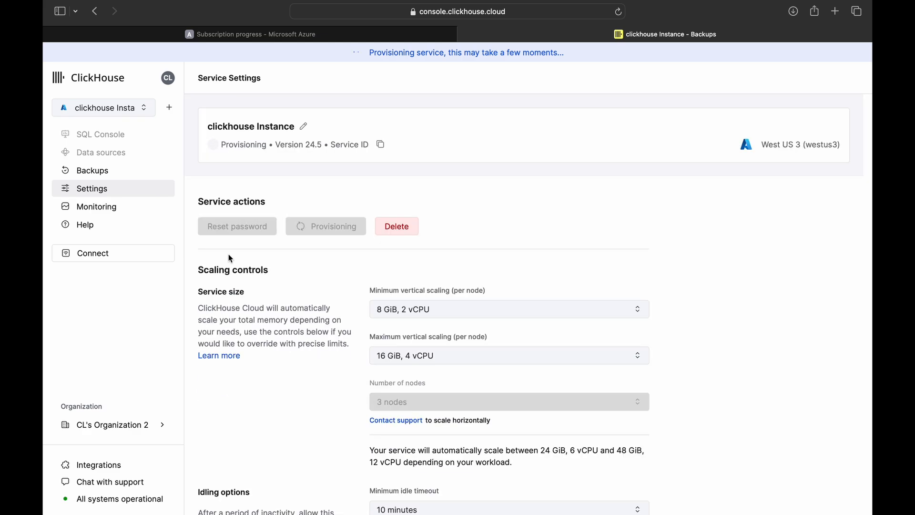
- Return to Monitoring > Service health and bring up the organization's menu
click(96, 207)
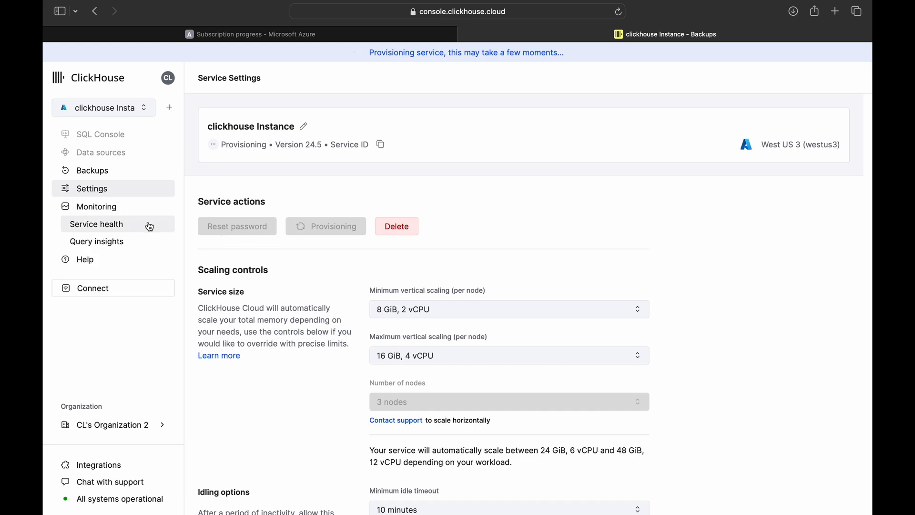
click(114, 225)
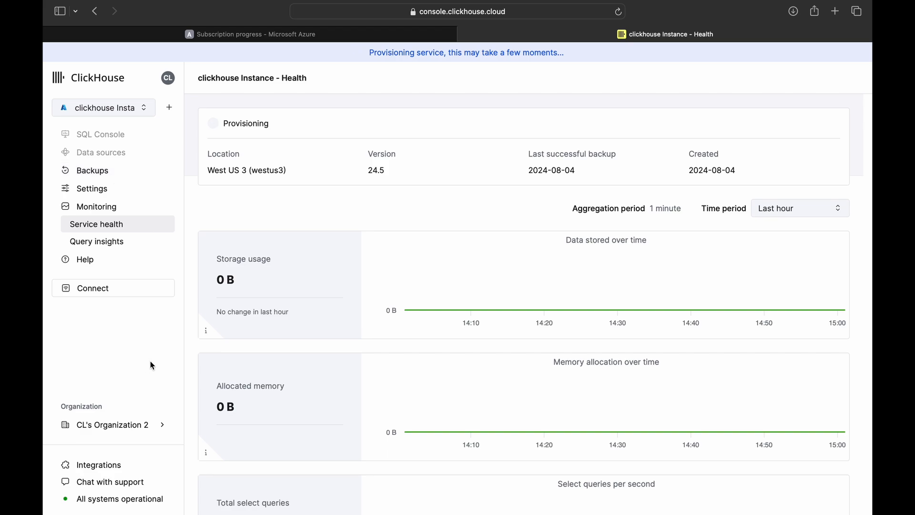
click(162, 424)
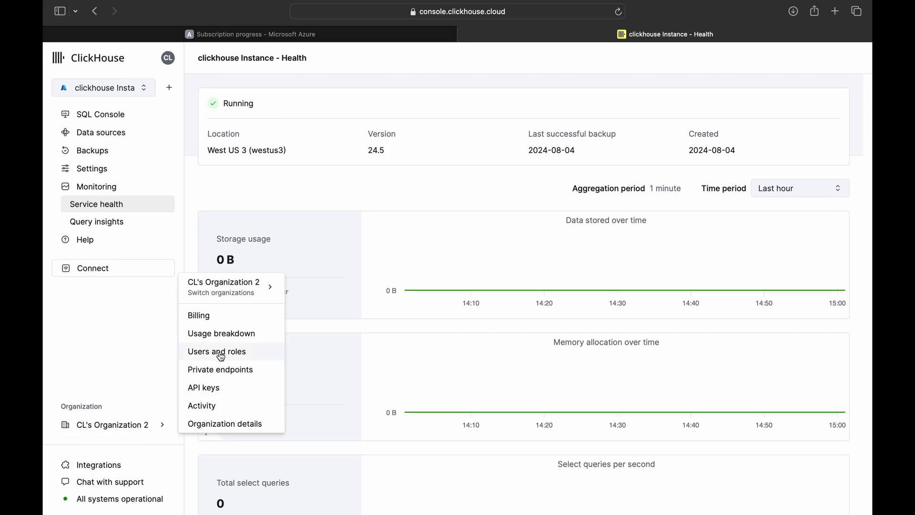
- From Users and roles, begin inviting a member by e-mail address with the Admin role
click(220, 352)
click(788, 58)
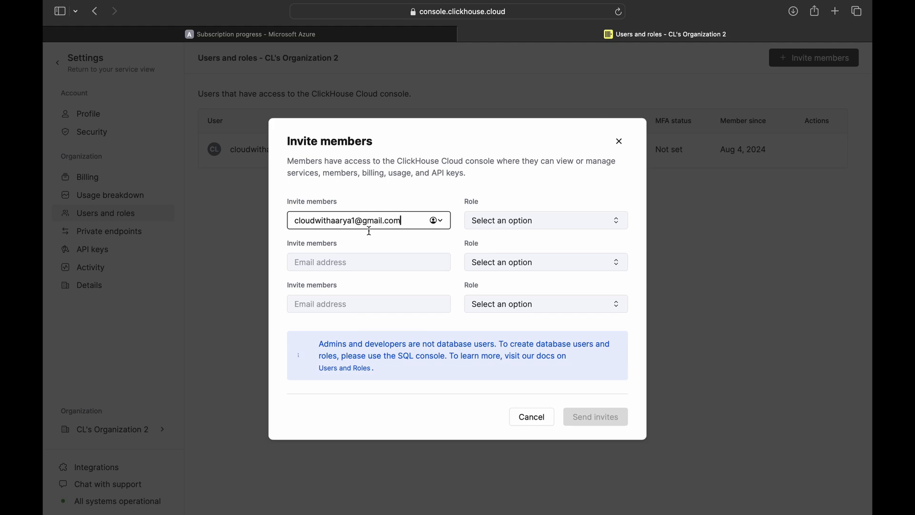
click(495, 222)
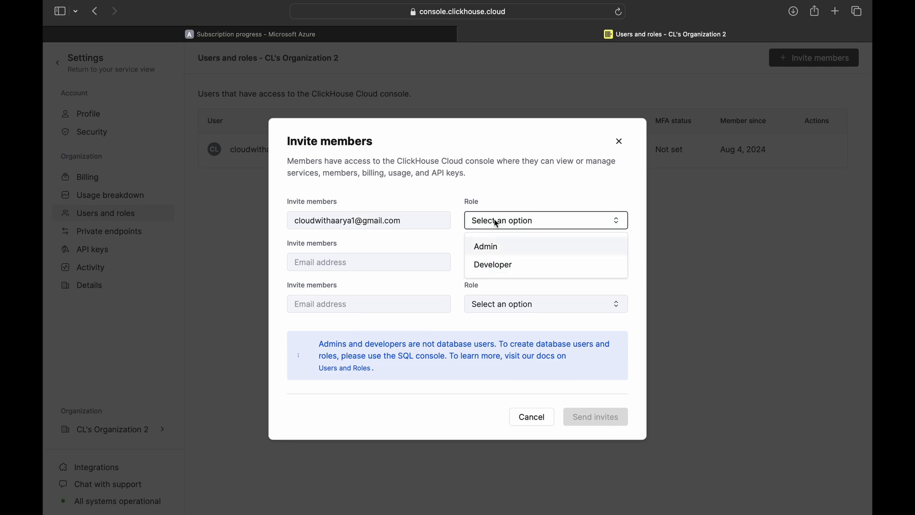
click(486, 246)
- Discard the invitation and return to the service's SQL console
click(619, 141)
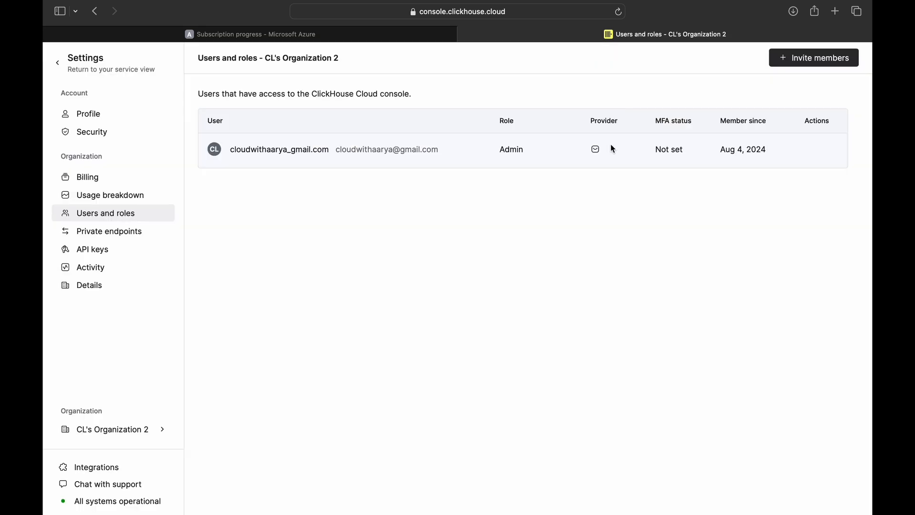
click(58, 63)
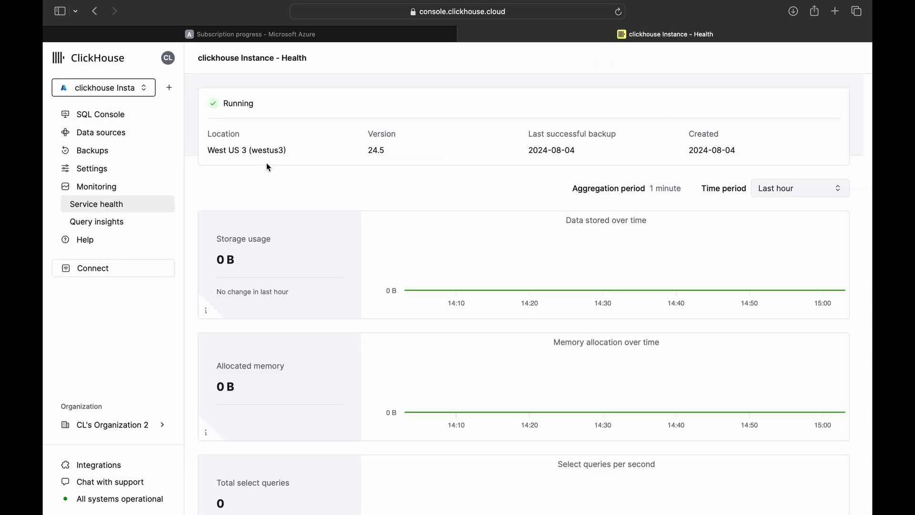
click(114, 114)
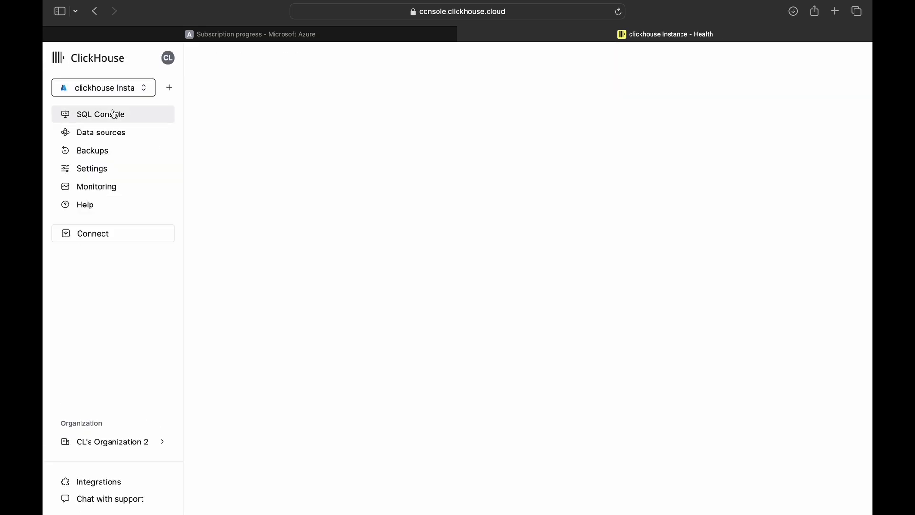
- Open the ClickPipes data-source choices under Data sources, then the organization menu
click(132, 139)
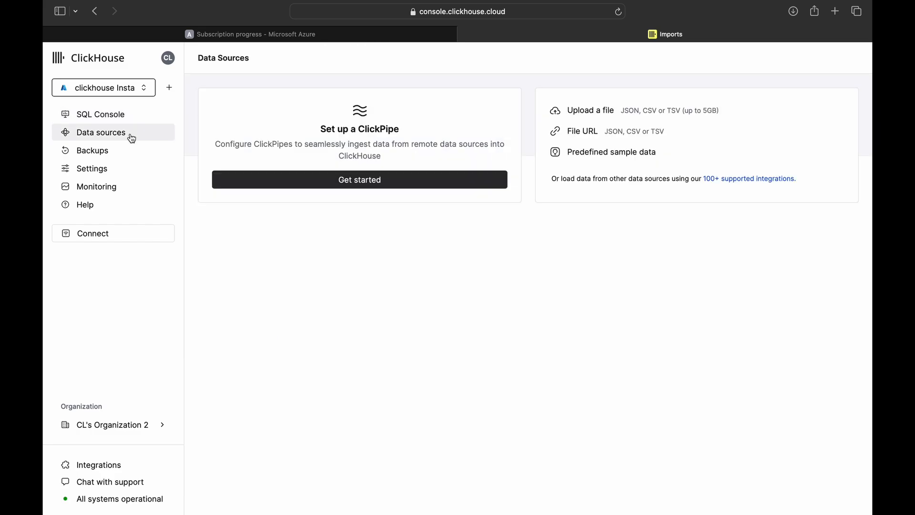
click(320, 185)
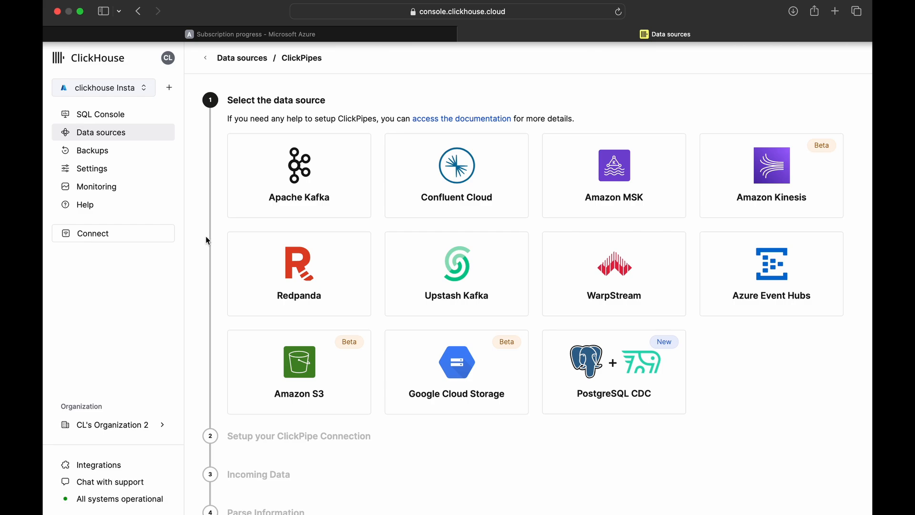
click(162, 425)
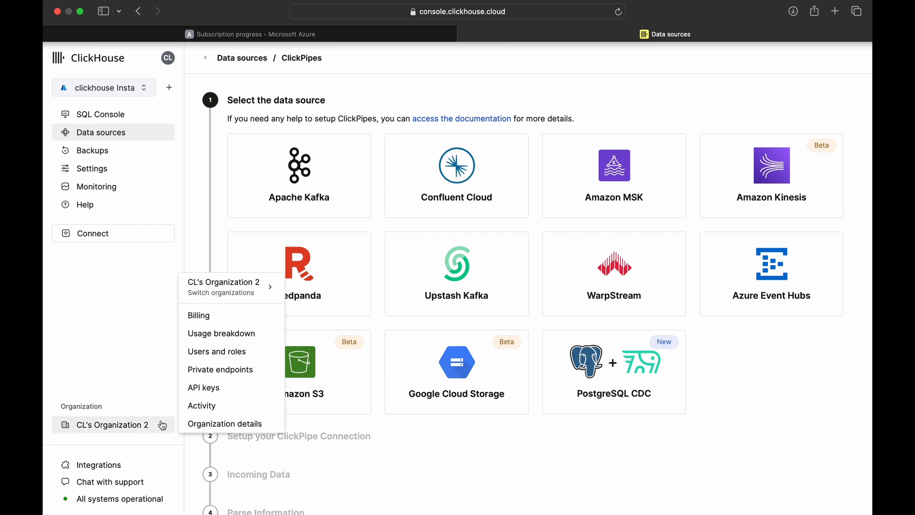
- Add a new Azure private endpoint for West US 3 and copy its Private Link service name
click(213, 376)
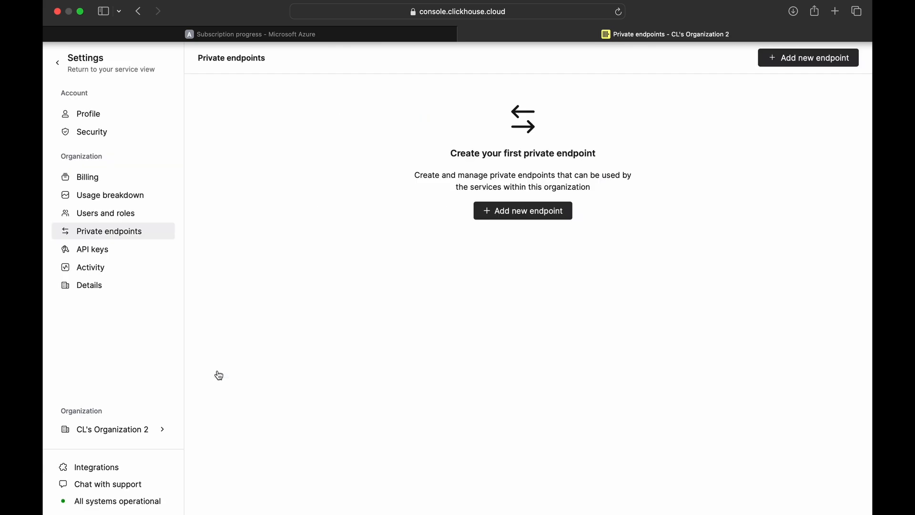
click(516, 220)
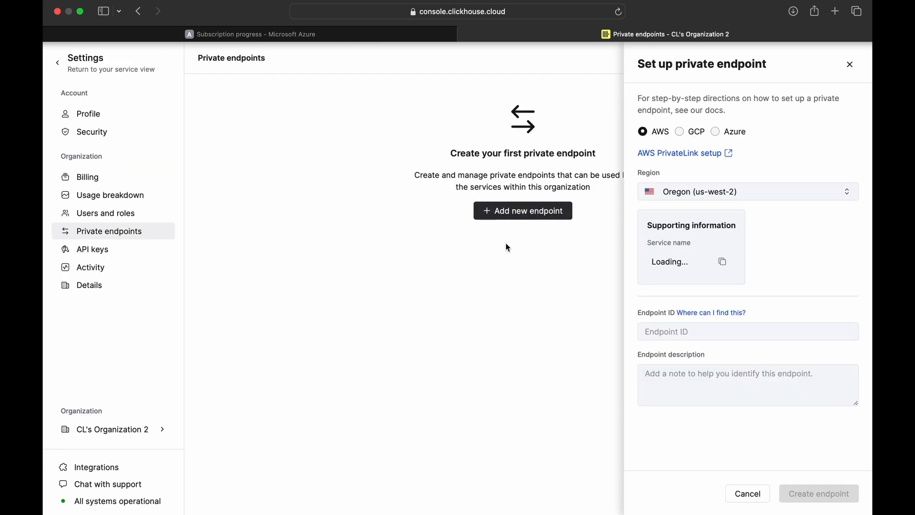
click(716, 131)
click(715, 185)
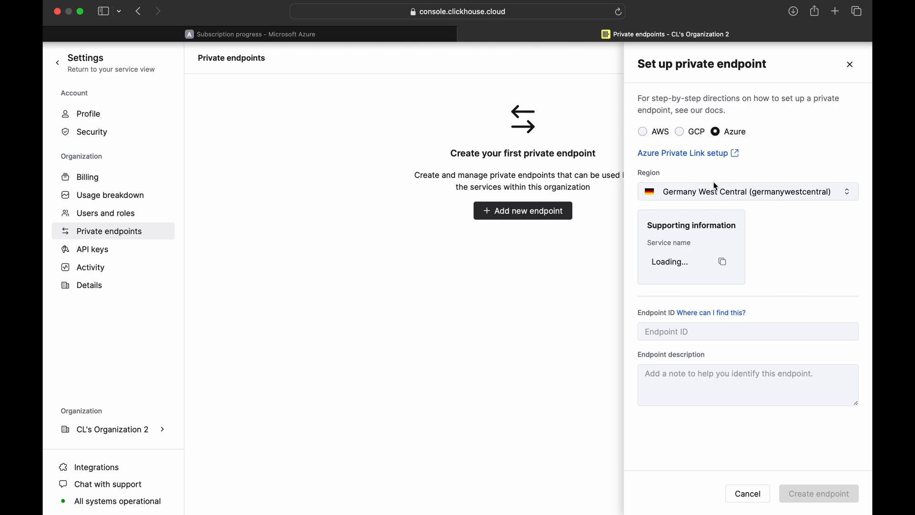
click(723, 262)
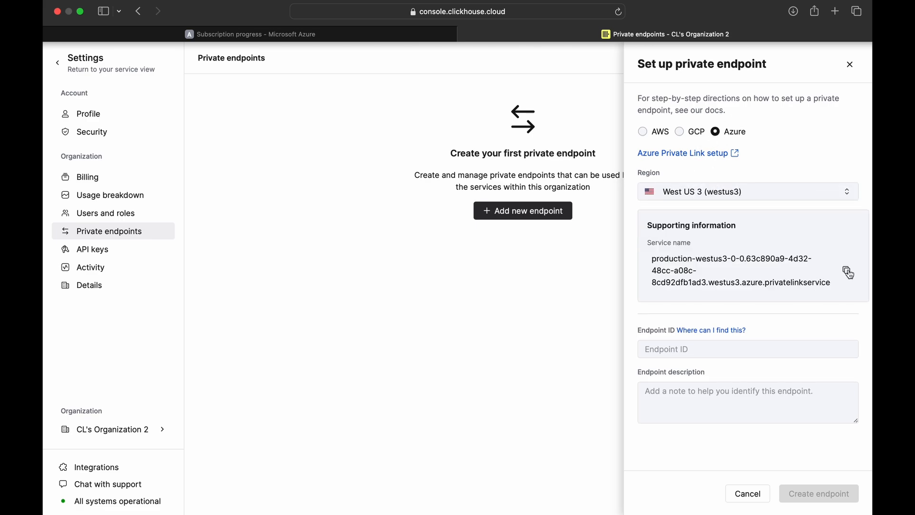
click(847, 270)
click(361, 36)
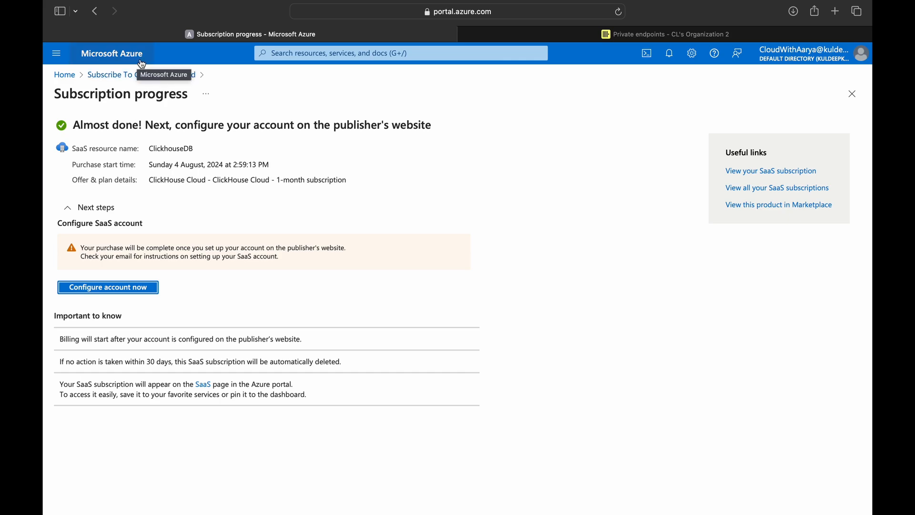
- Search for private endpoints in Azure and start creating a new one
click(139, 64)
click(362, 53)
text(private)
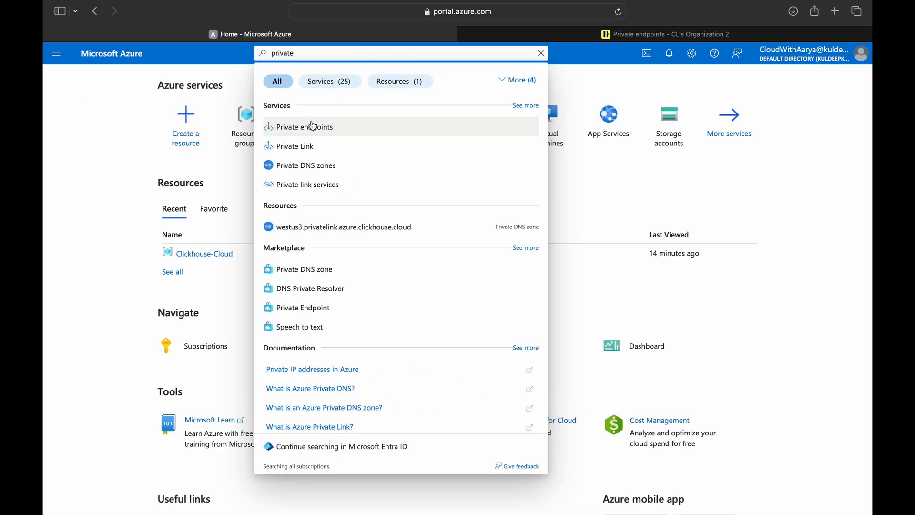
click(298, 127)
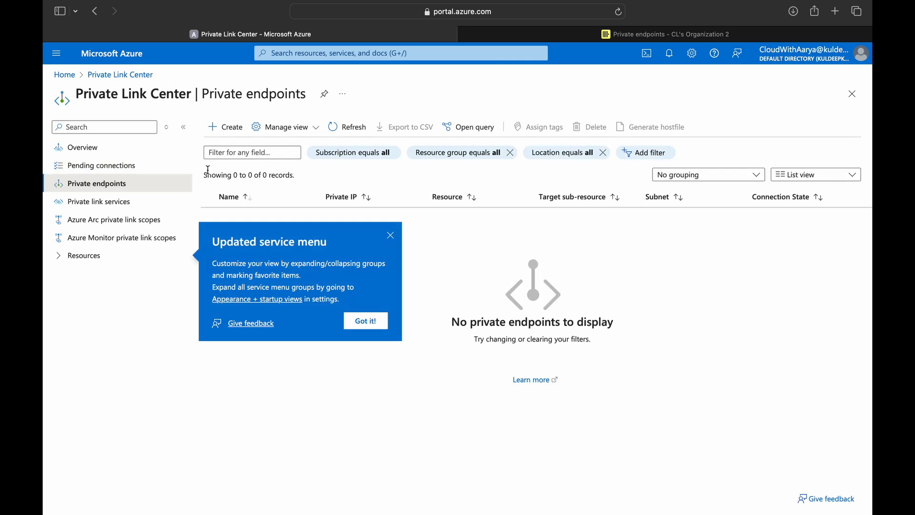
click(233, 132)
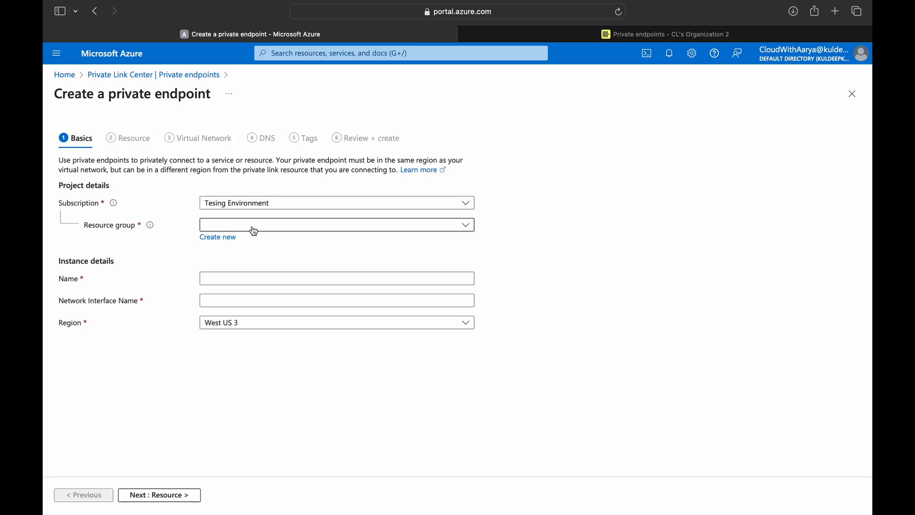
- Fill in Basics: resource group Clickhouse-Cloud, name pe-clickhouseDB, region West US 3
click(253, 228)
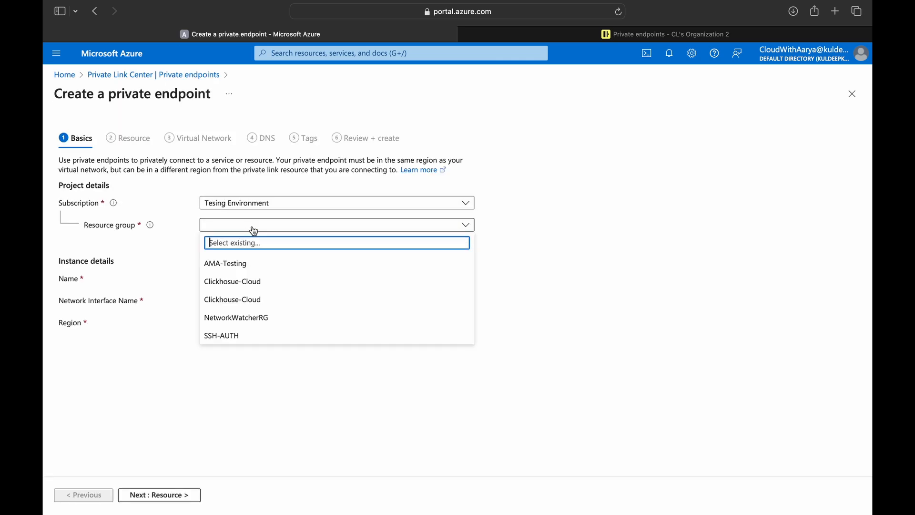
click(266, 300)
text(pe-click)
key(BackSpace)
text(houseDB)
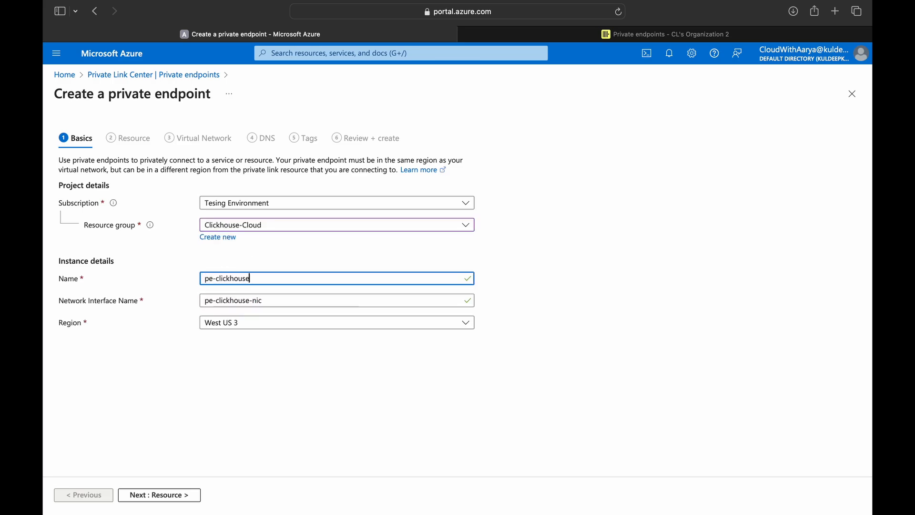
click(236, 328)
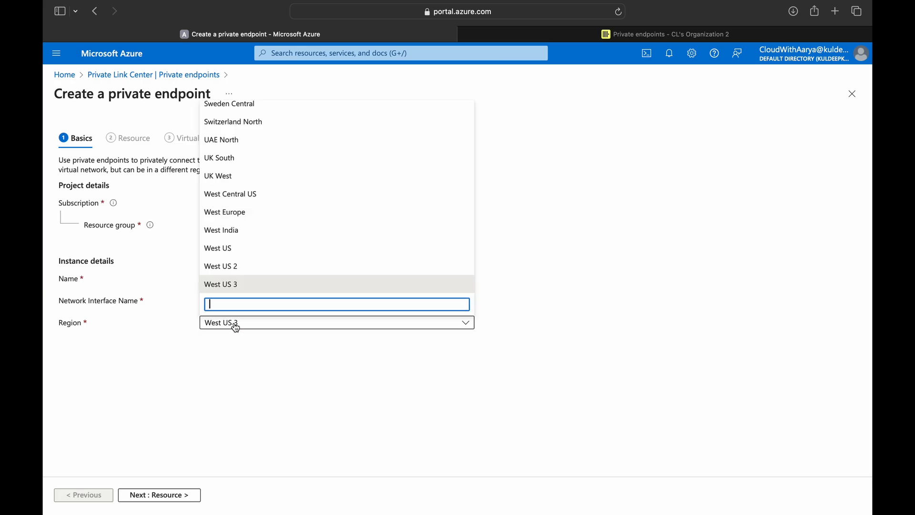
click(224, 286)
click(169, 498)
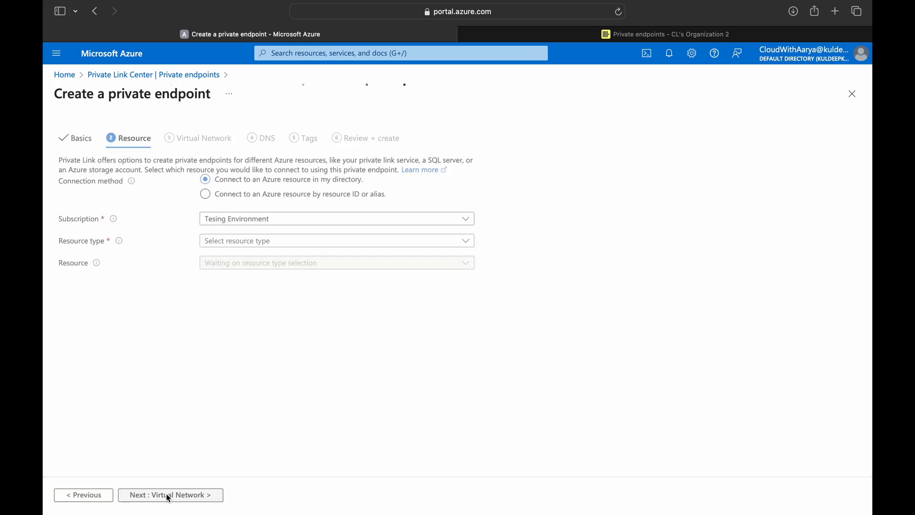
- Connect by resource ID or alias, pasting the ClickHouse Private Link service name
click(206, 195)
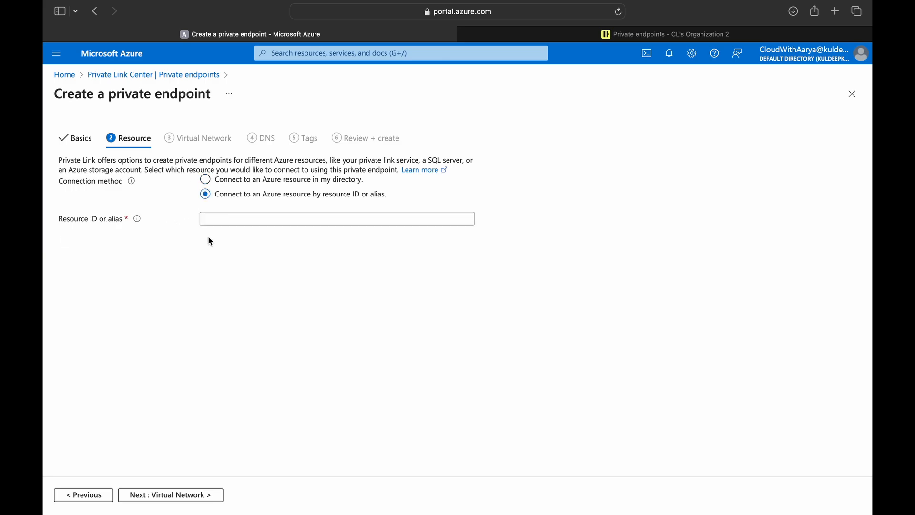
click(548, 35)
click(846, 270)
click(346, 34)
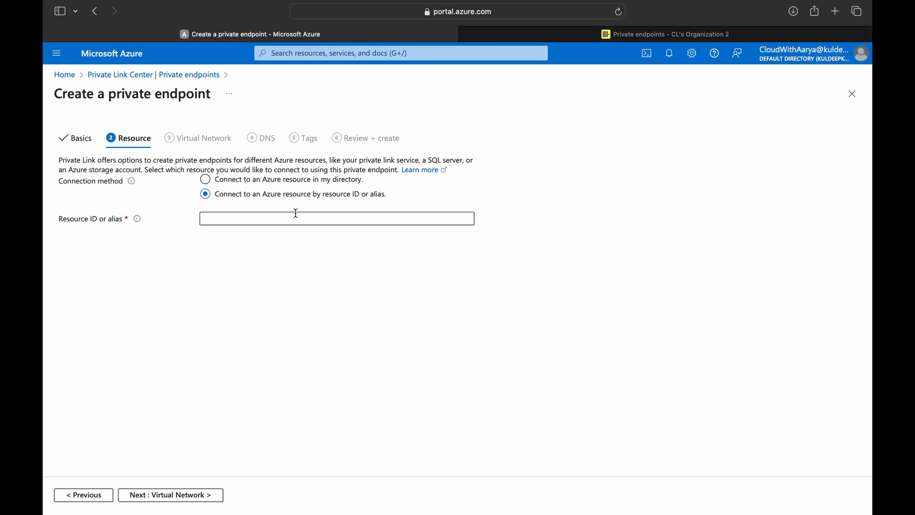
key(super+v)
- Keep virtual network clk-vnet-testing, subnet default and the DNS defaults, reaching Tags
click(187, 495)
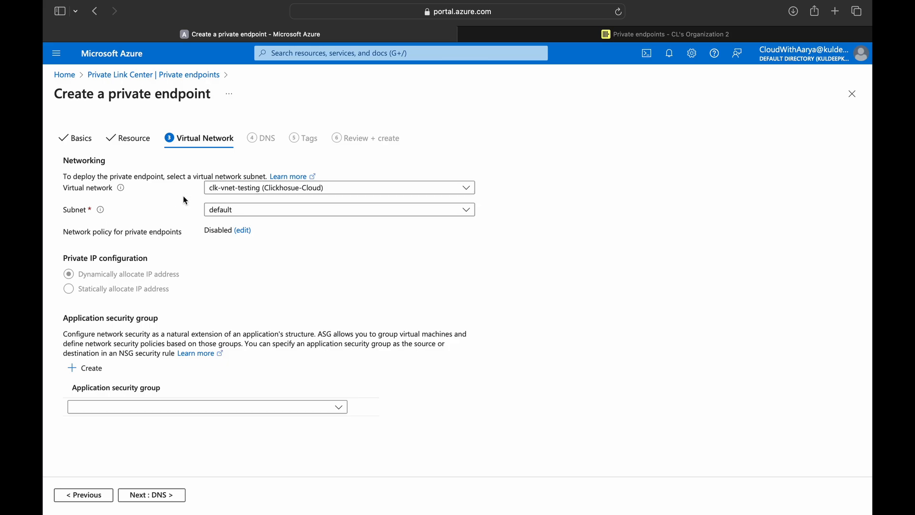
click(162, 496)
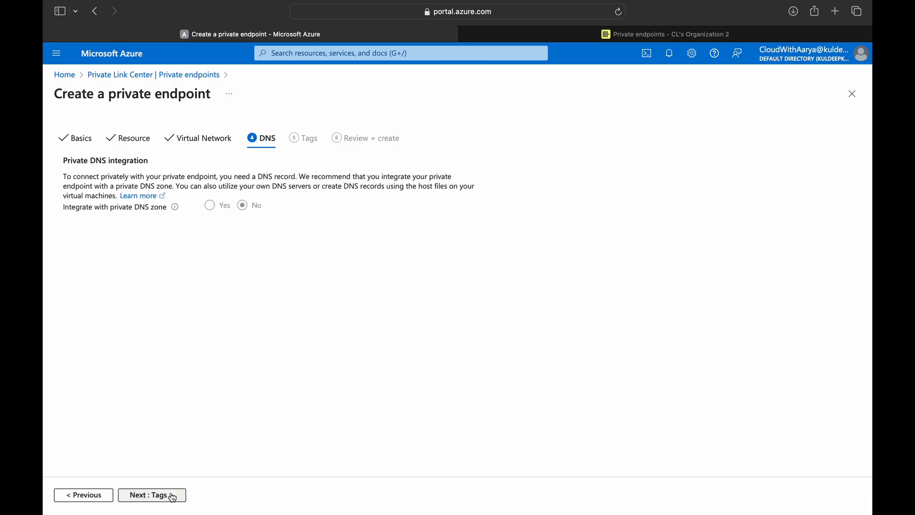
click(161, 499)
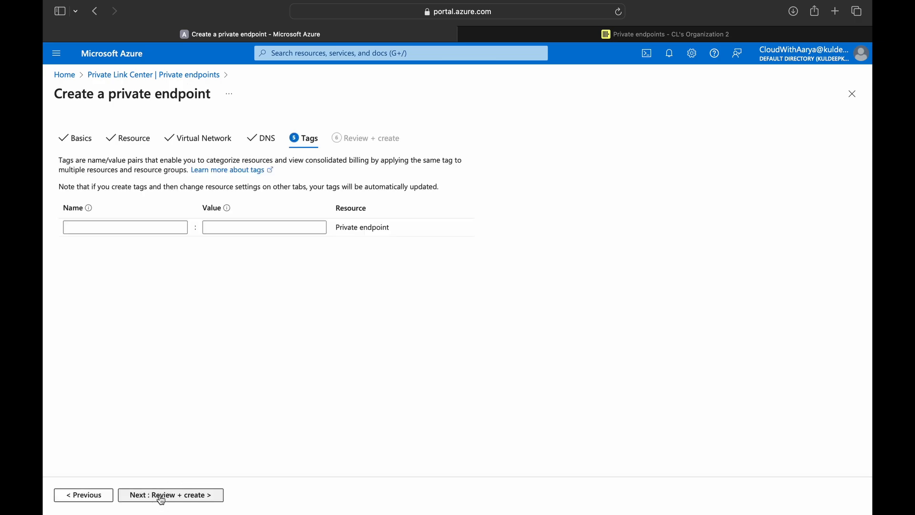
- Create the pe-clickhouseDB endpoint and open it once deployment finishes
click(169, 496)
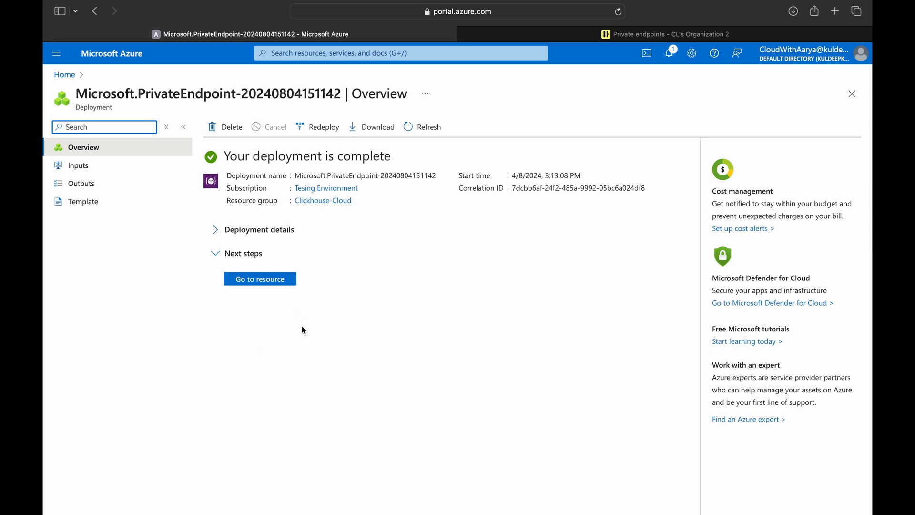
click(261, 279)
click(392, 215)
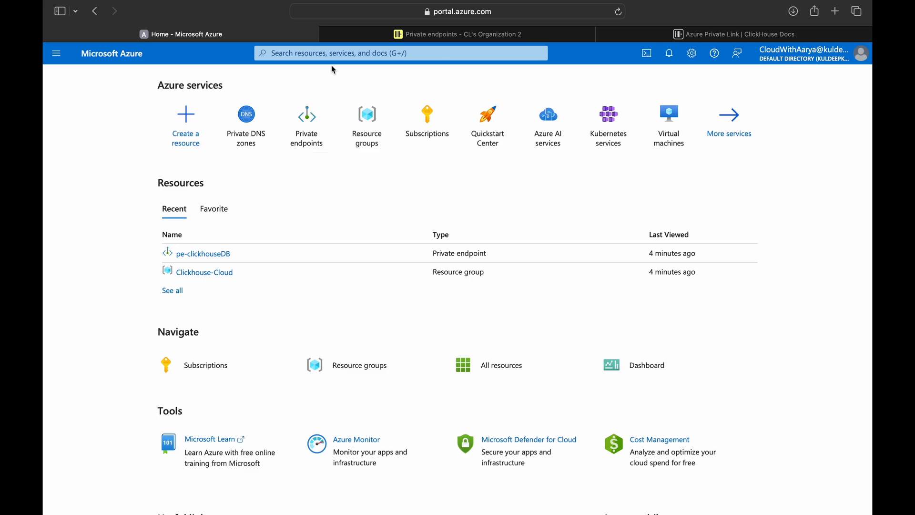
- Search 'private' and start creating a new Private DNS zone
click(341, 54)
text(private)
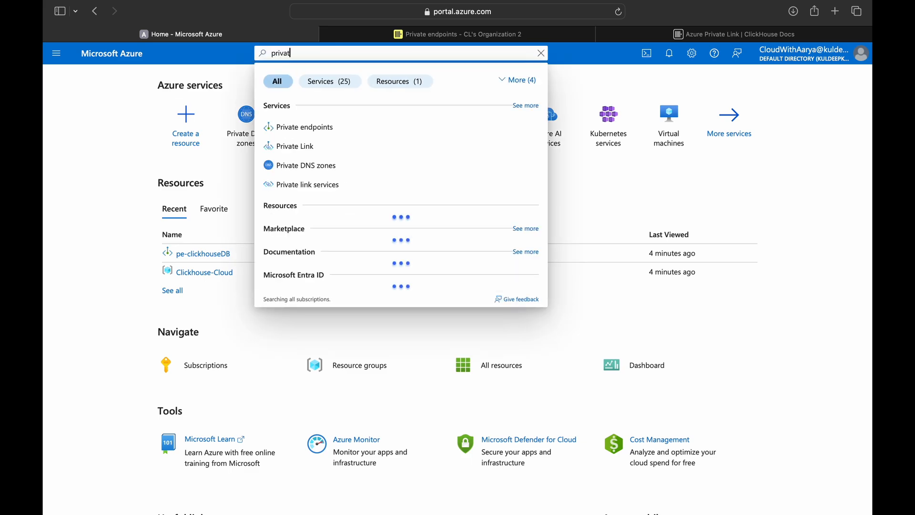
click(323, 165)
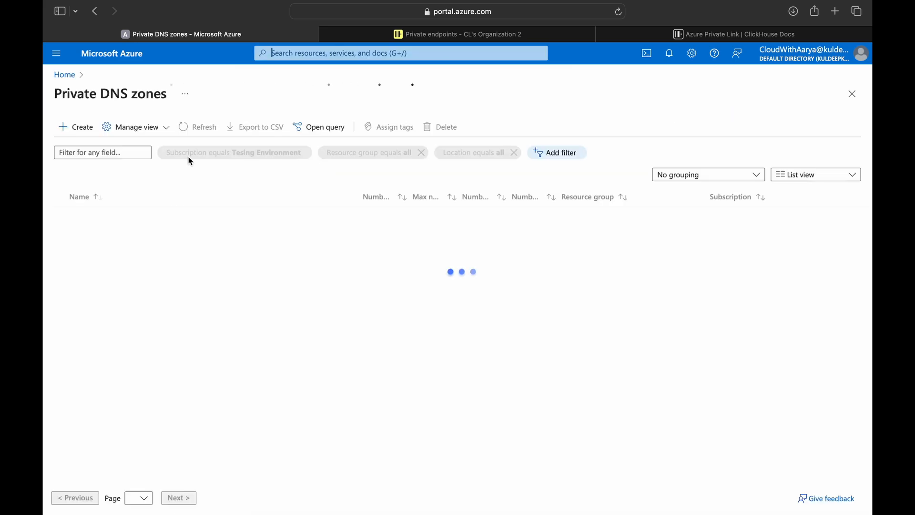
click(85, 128)
- Copy the privatelink zone name from the ClickHouse docs and open the resource group list
click(634, 34)
drag(473, 154, 617, 153)
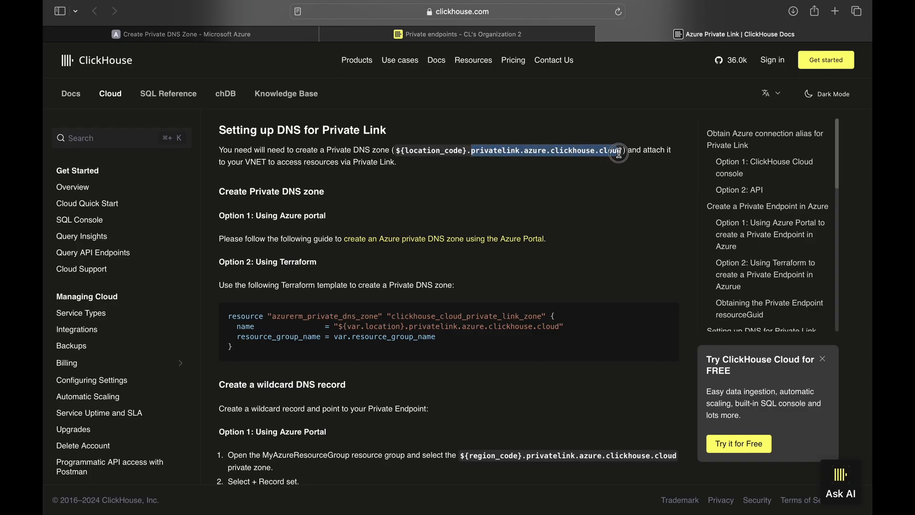
click(529, 35)
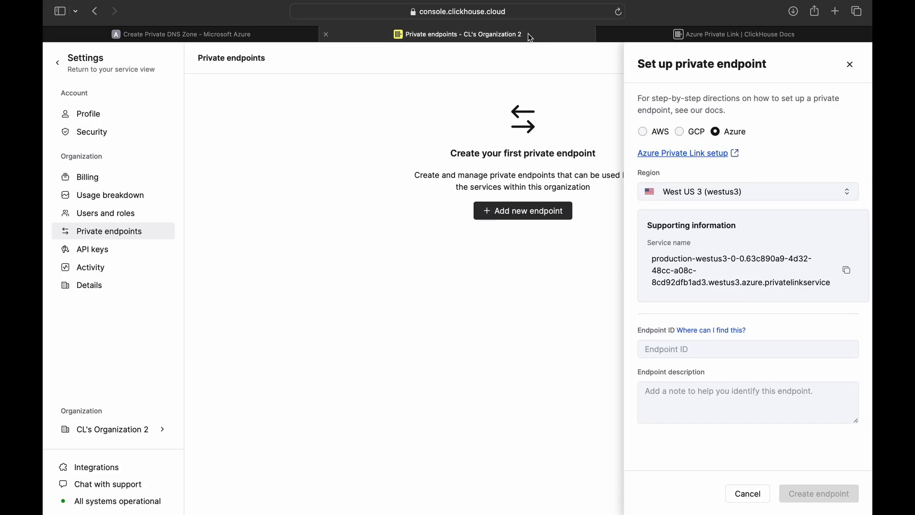
click(181, 34)
click(296, 300)
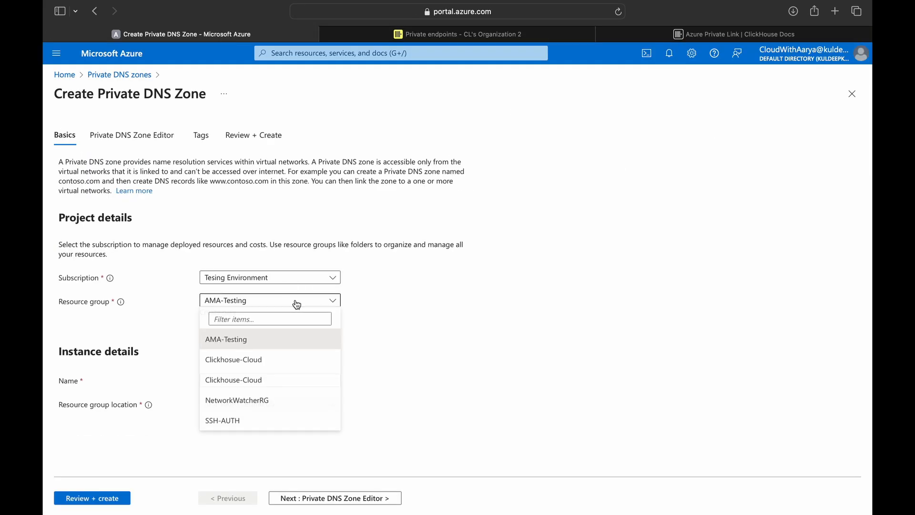
- Set zone name westus3.privatelink.azure.clickhouse.cloud in Clickhouse-Cloud and review for creation
click(260, 380)
click(251, 379)
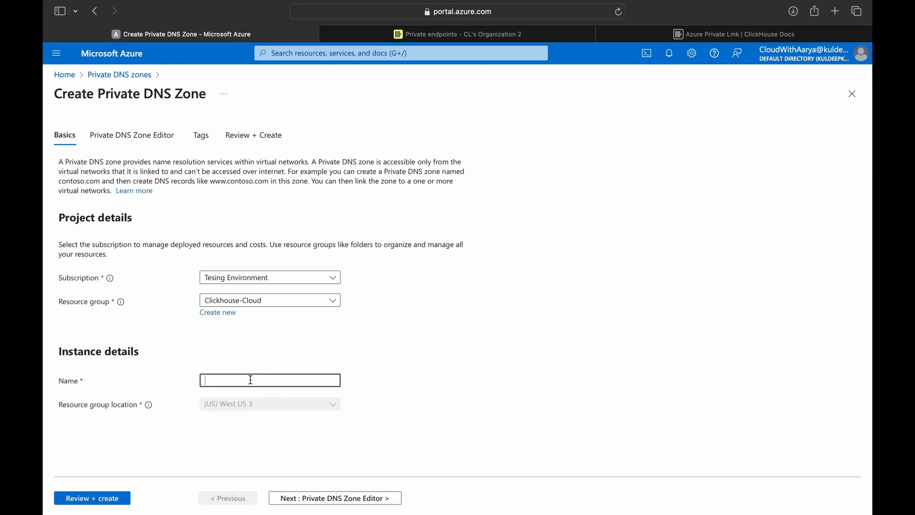
key(super+v)
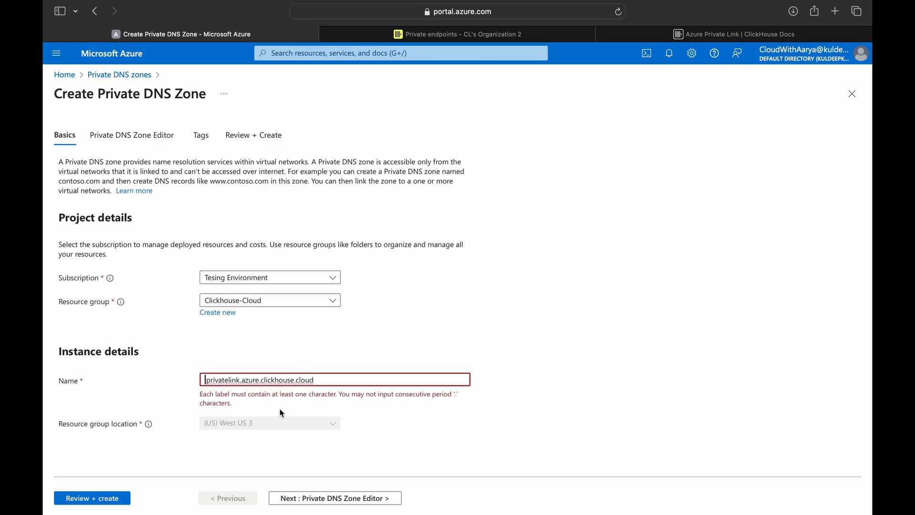
text(wes)
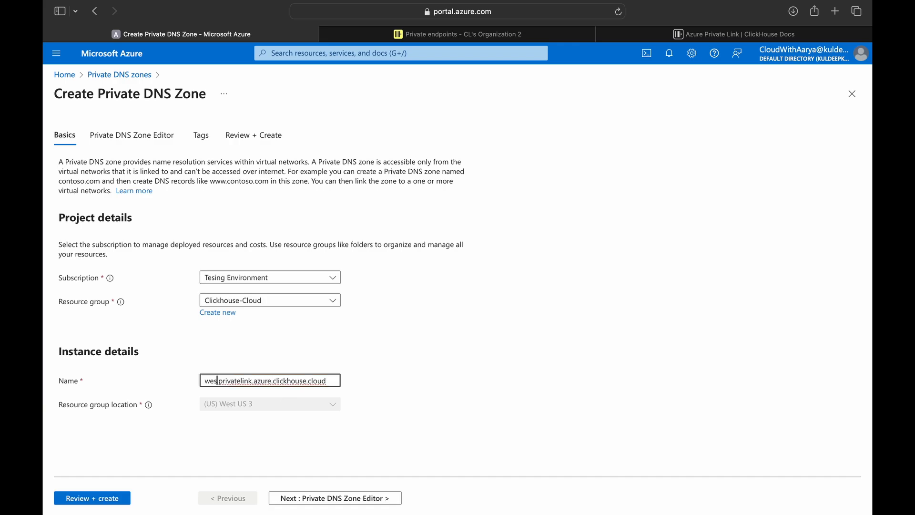
text(tus3.)
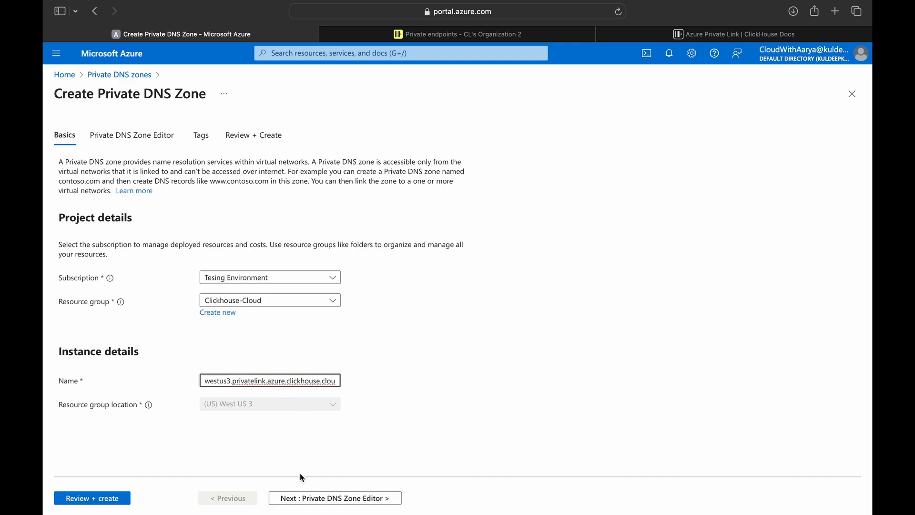
click(302, 498)
click(303, 499)
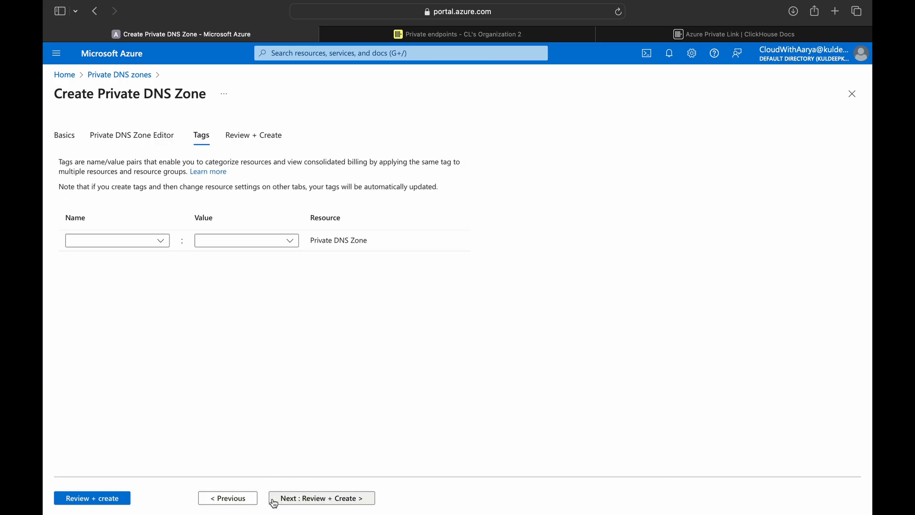
click(106, 503)
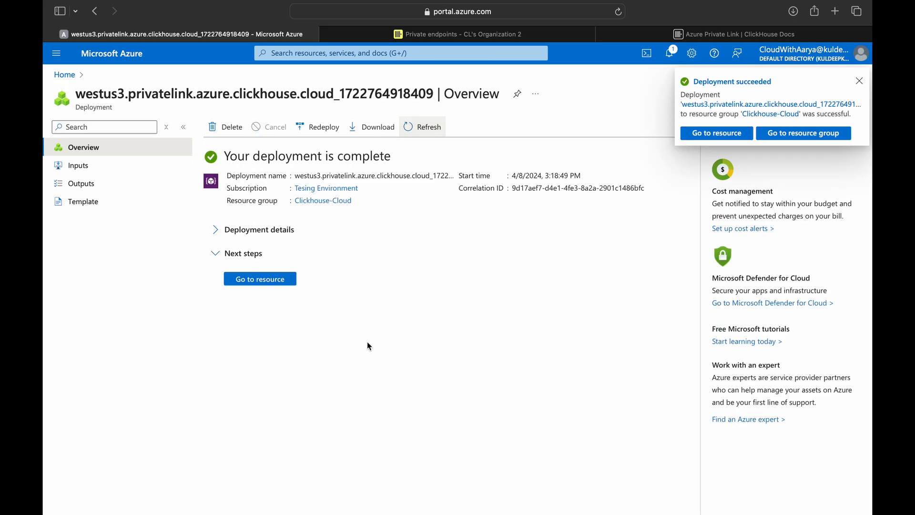
- Start a wildcard * record set in the new zone with TTL 3600 seconds
click(281, 280)
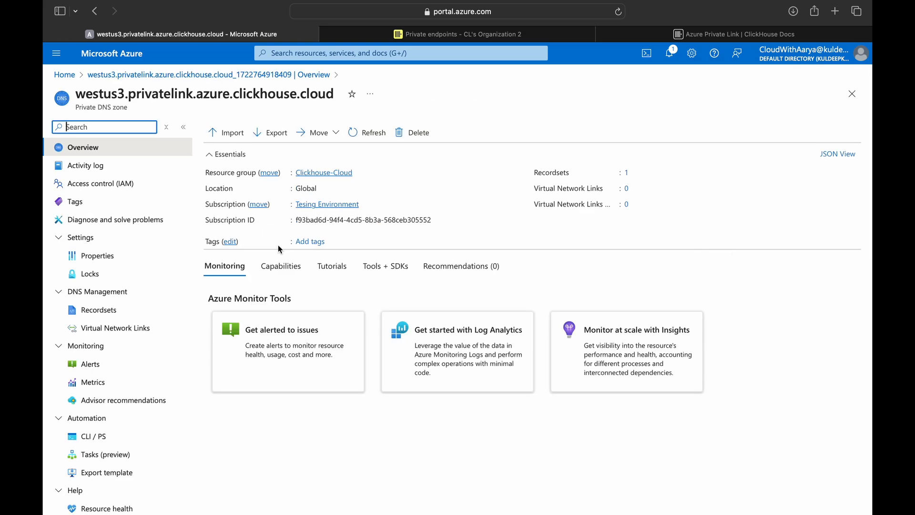
click(99, 310)
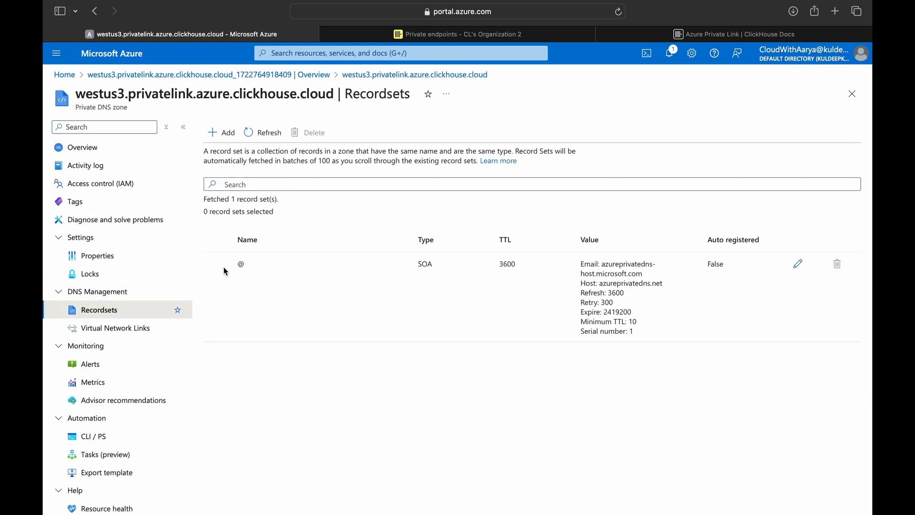
click(221, 133)
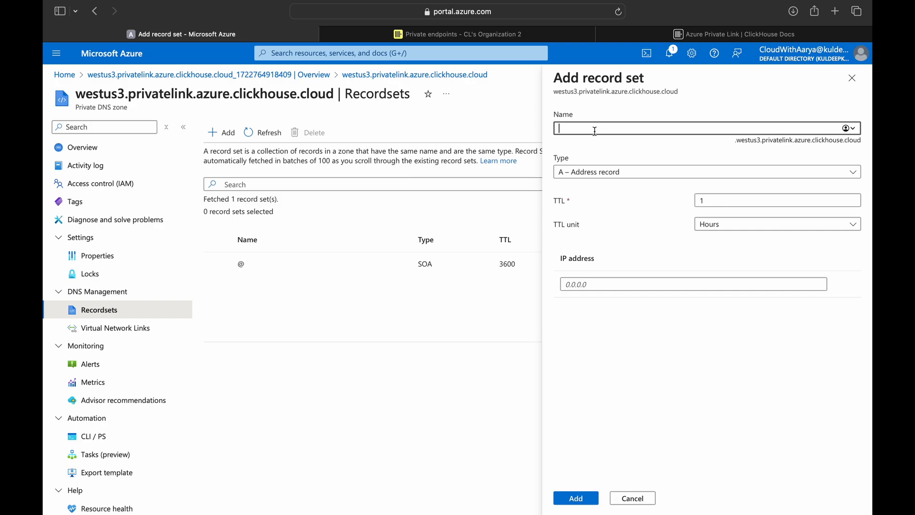
text(*)
click(741, 204)
text(3600)
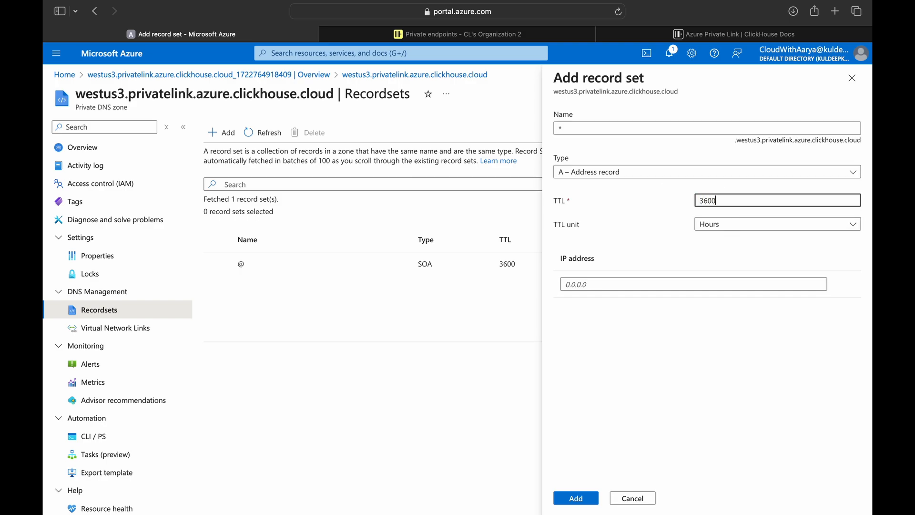
click(817, 227)
click(777, 243)
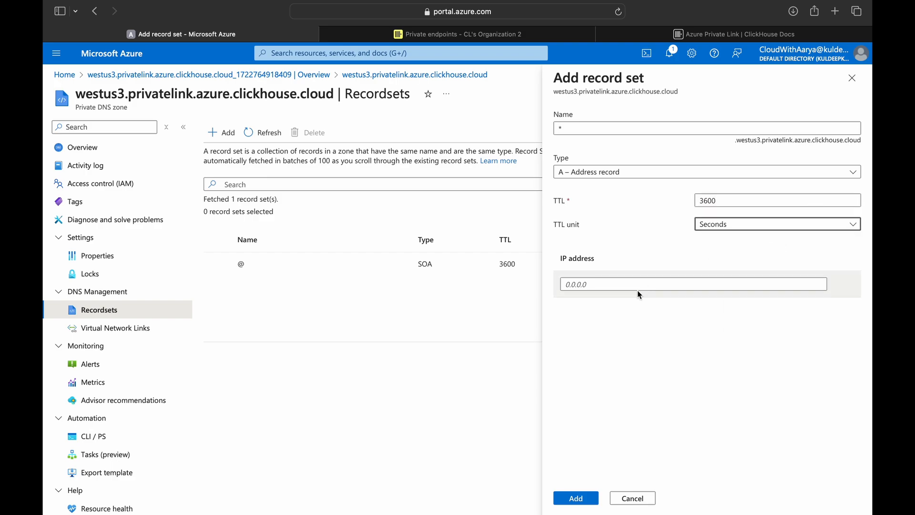
- Copy the endpoint's private IP 10.0.0.4 from the private endpoints list in a new tab
right_click(117, 56)
click(123, 65)
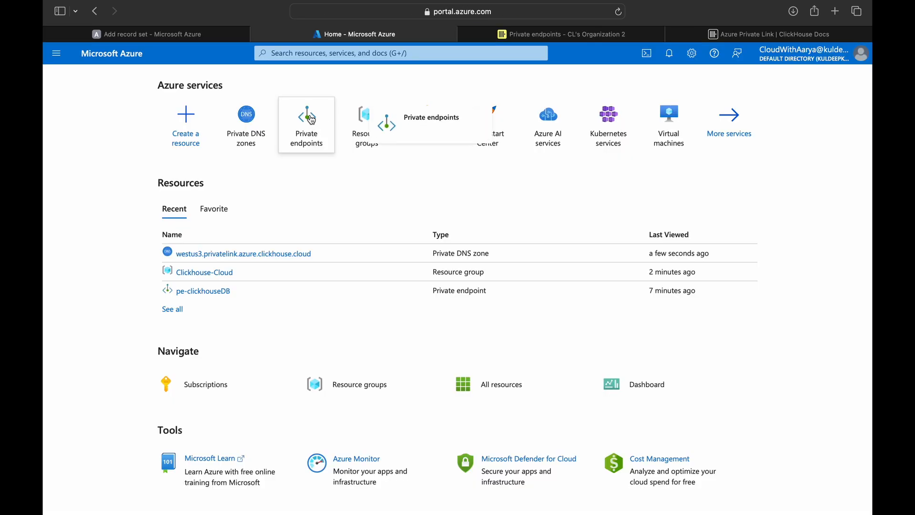
click(312, 120)
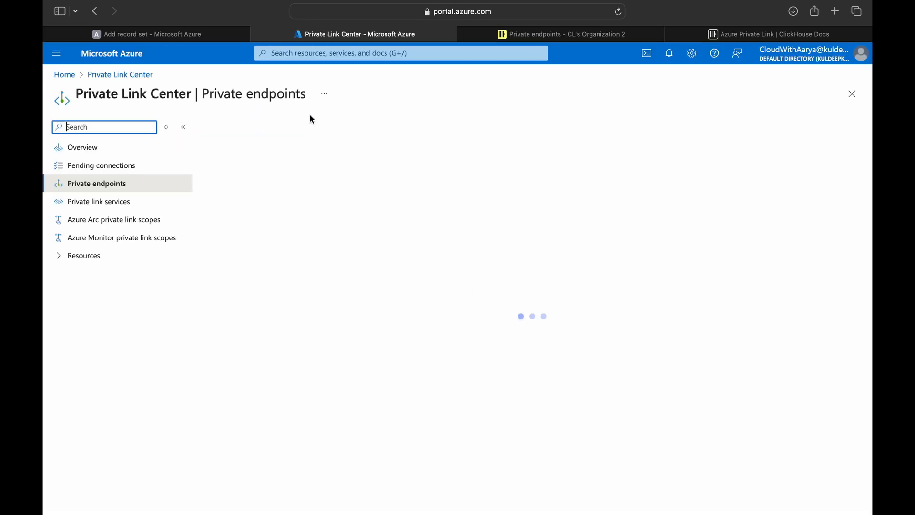
drag(316, 217, 352, 219)
right_click(328, 219)
key(super+c)
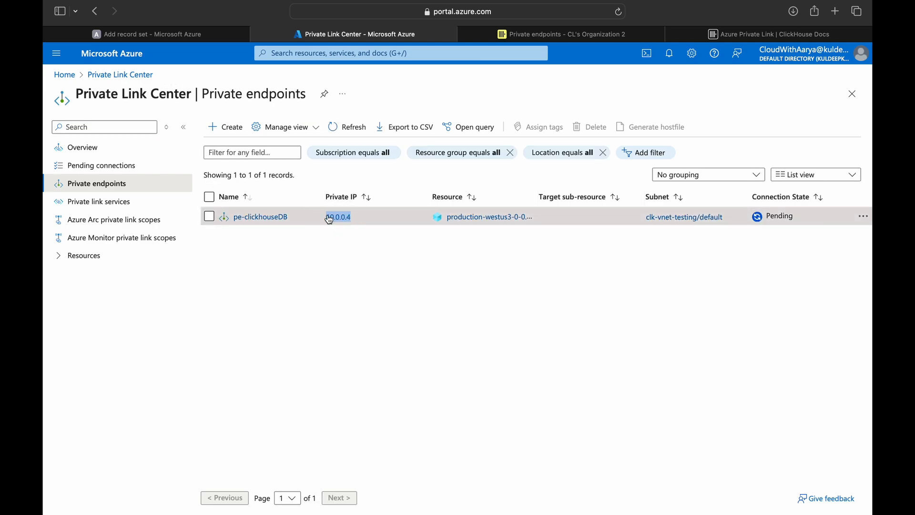
- Paste 10.0.0.4 as the record's IP and save the wildcard A record
key(ctrl+shift+Tab)
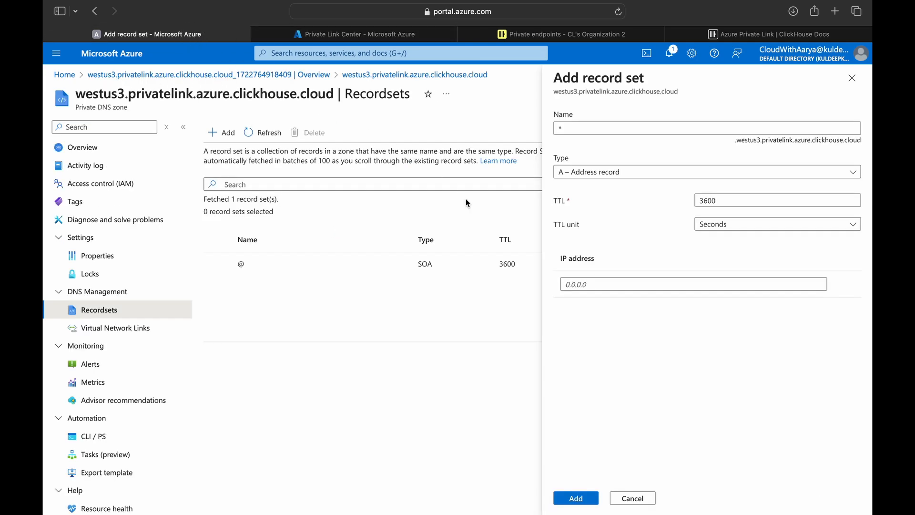
click(613, 285)
key(super+v)
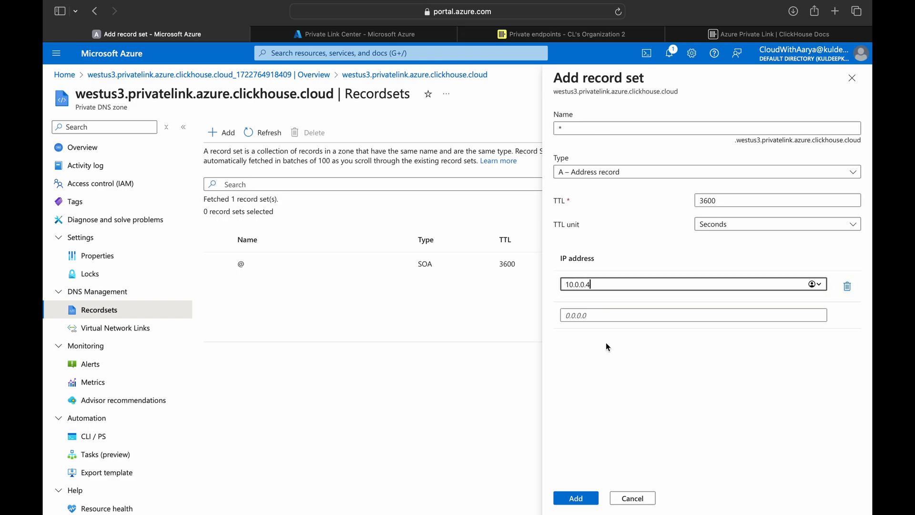
click(577, 497)
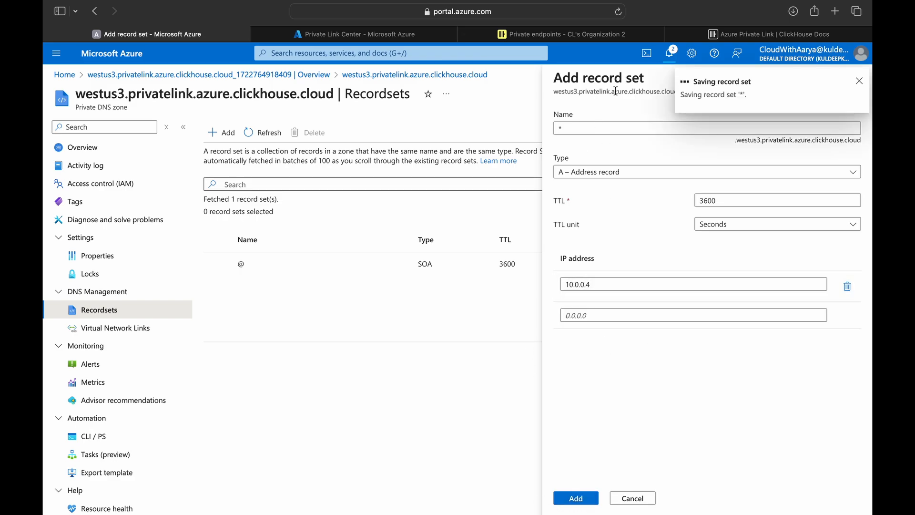
key(ctrl+Tab)
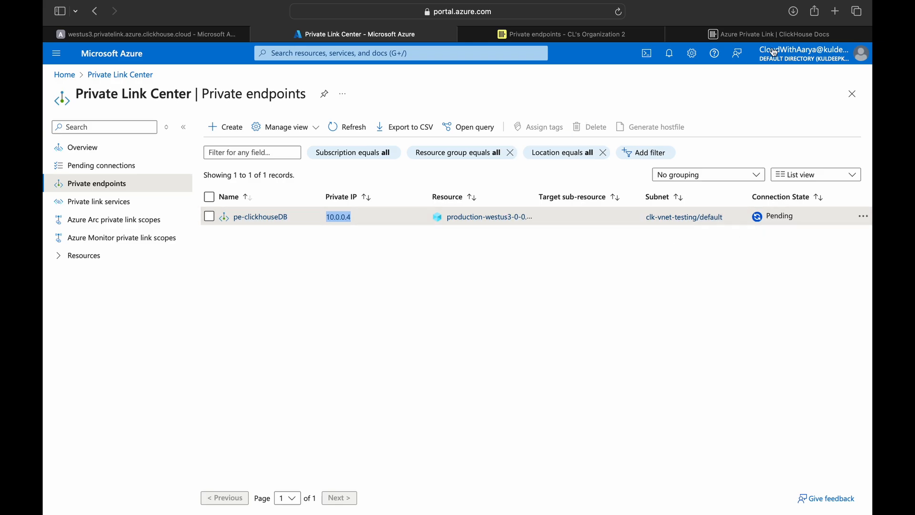
- Open the DNS zone's Virtual network links and start adding a link
click(591, 34)
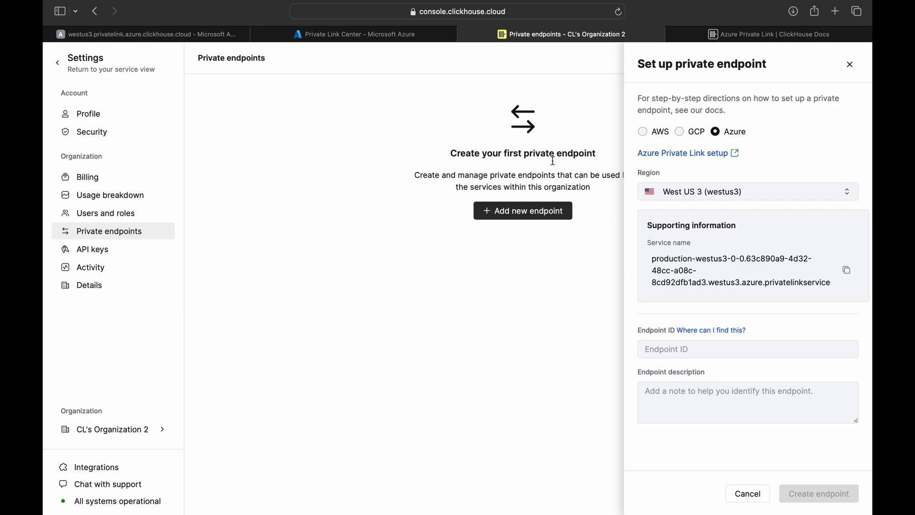
click(186, 33)
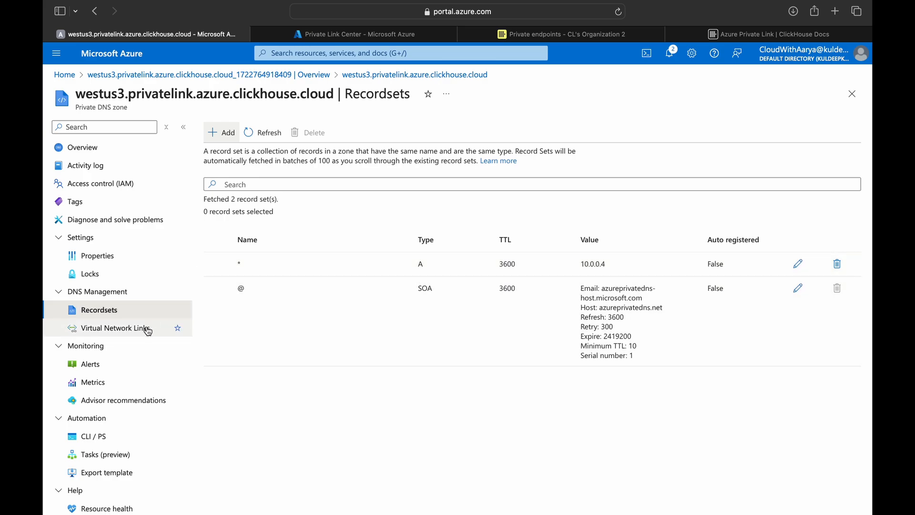
click(127, 333)
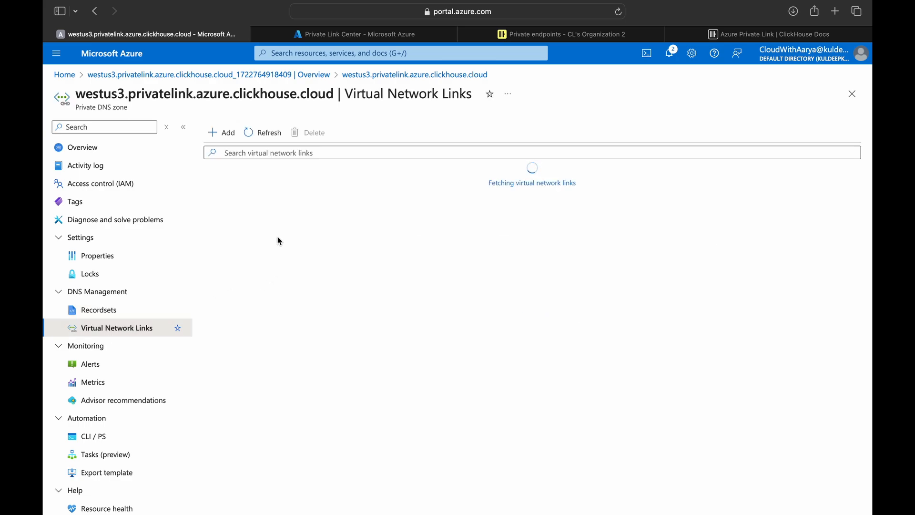
click(230, 138)
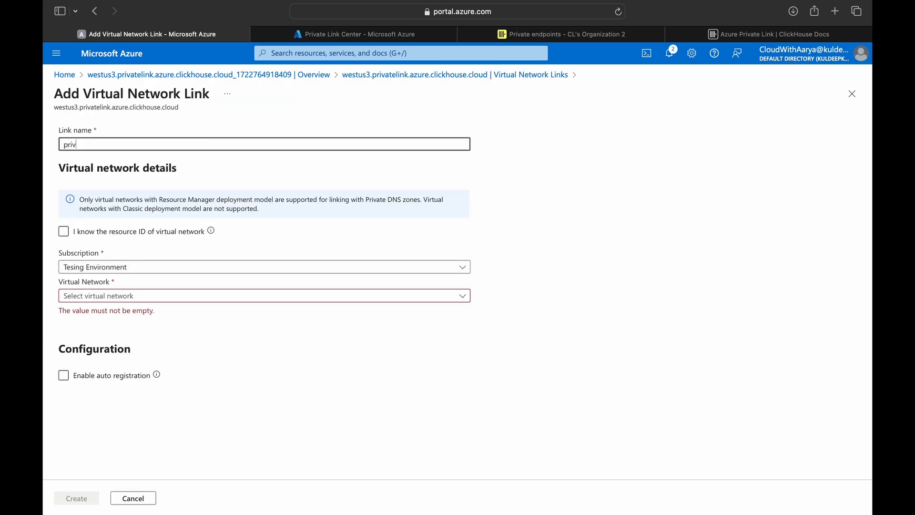
- Create link privatelink to clk-vnet-testing and refresh until it completes
text(privatelink)
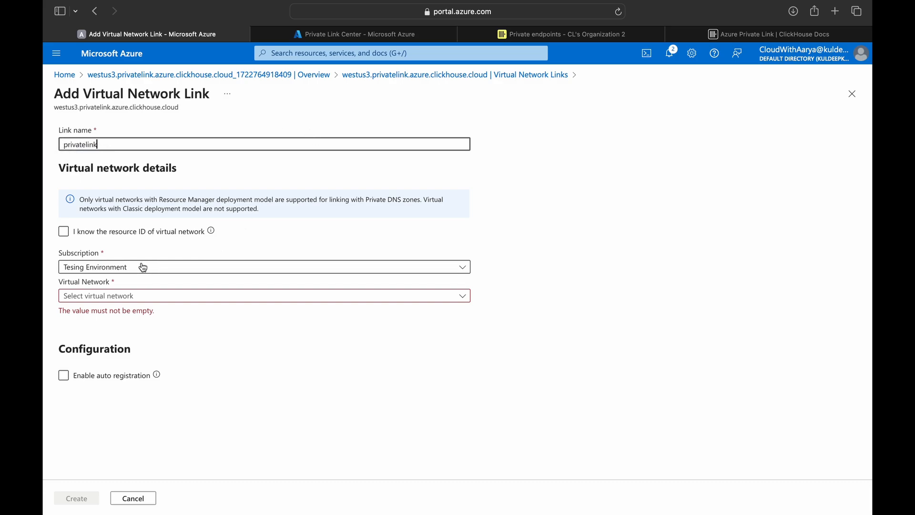
click(164, 297)
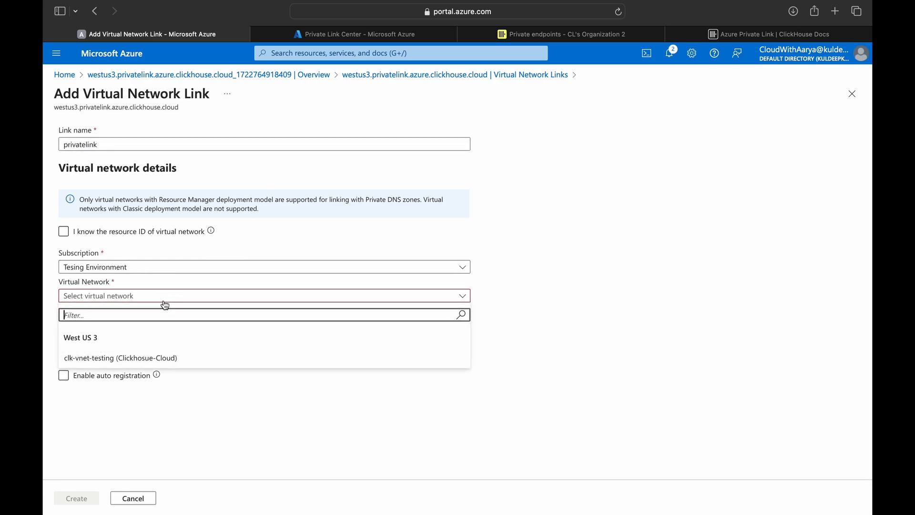
click(200, 361)
click(82, 501)
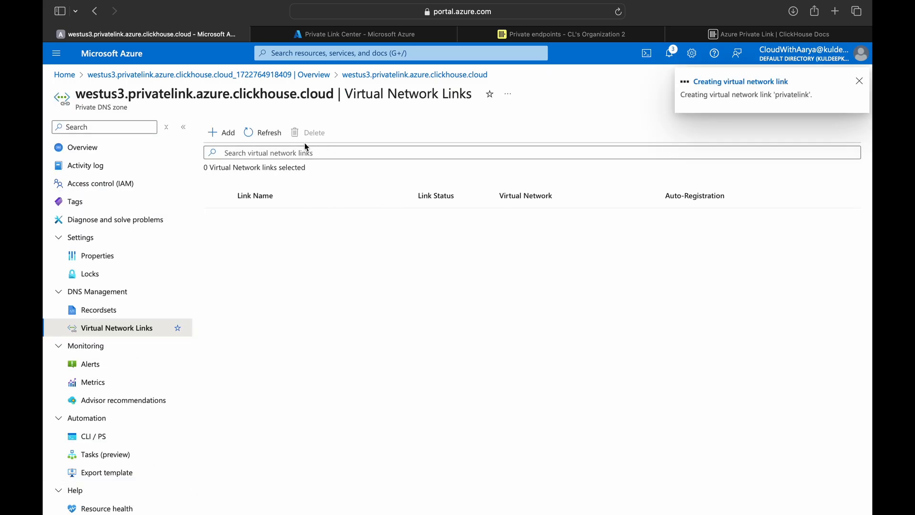
click(270, 138)
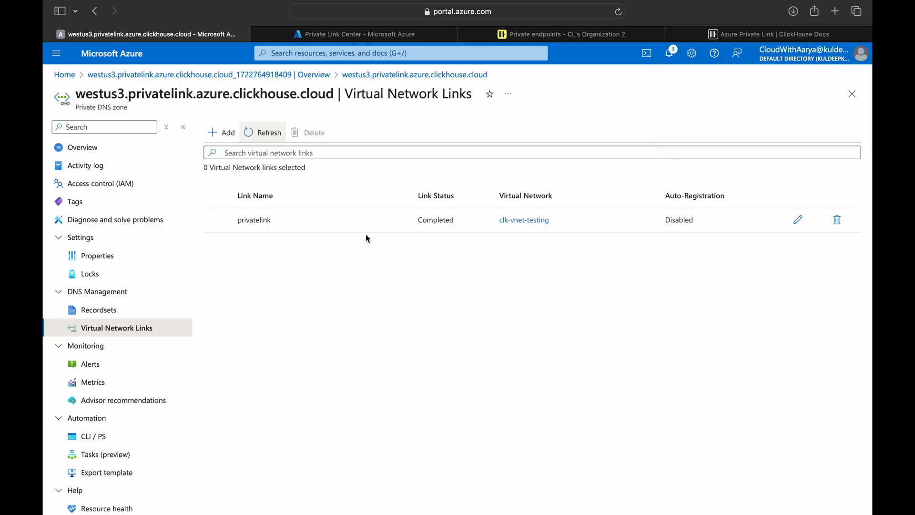
key(ctrl+Tab)
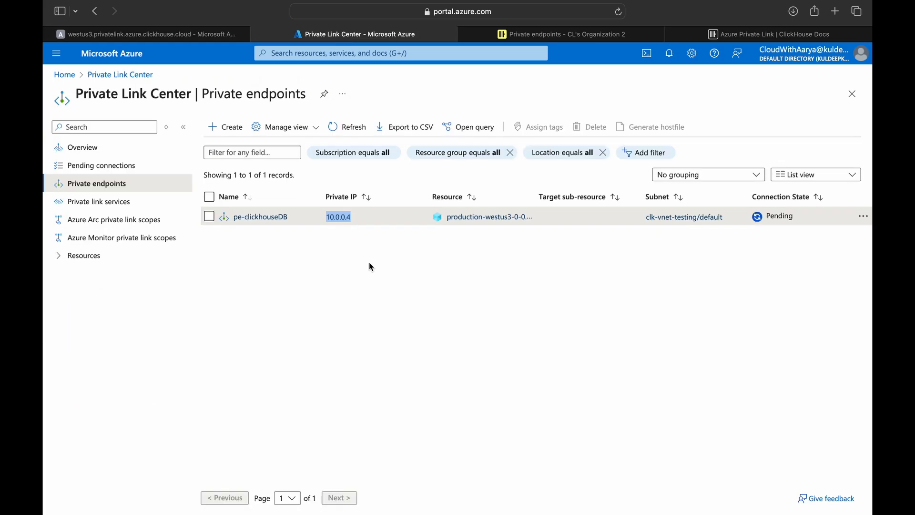
- Copy the resourceGuid value from pe-clickhouseDB's resource JSON for the ClickHouse endpoint setup
click(261, 217)
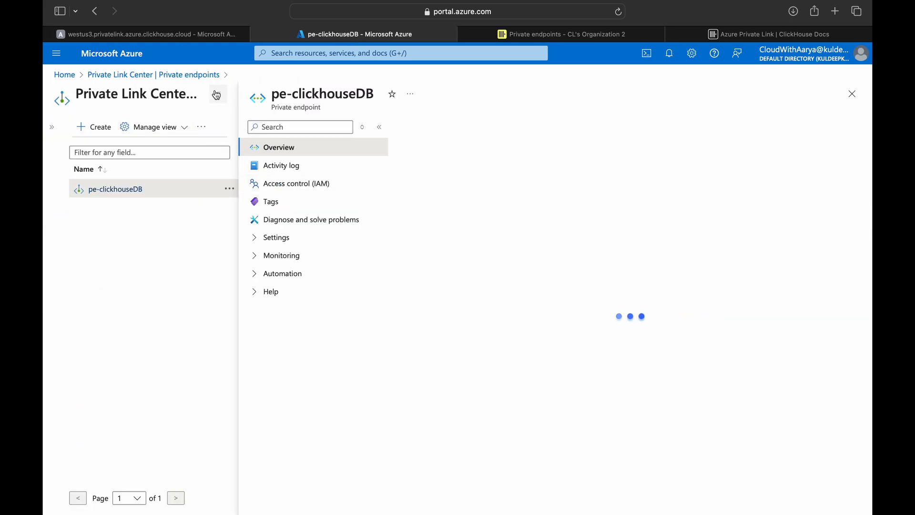
click(219, 94)
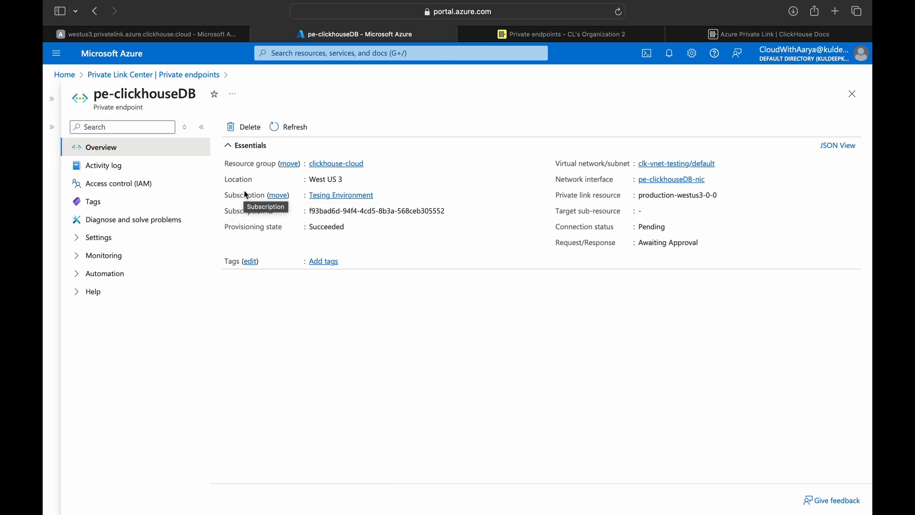
click(837, 146)
drag(540, 204, 683, 203)
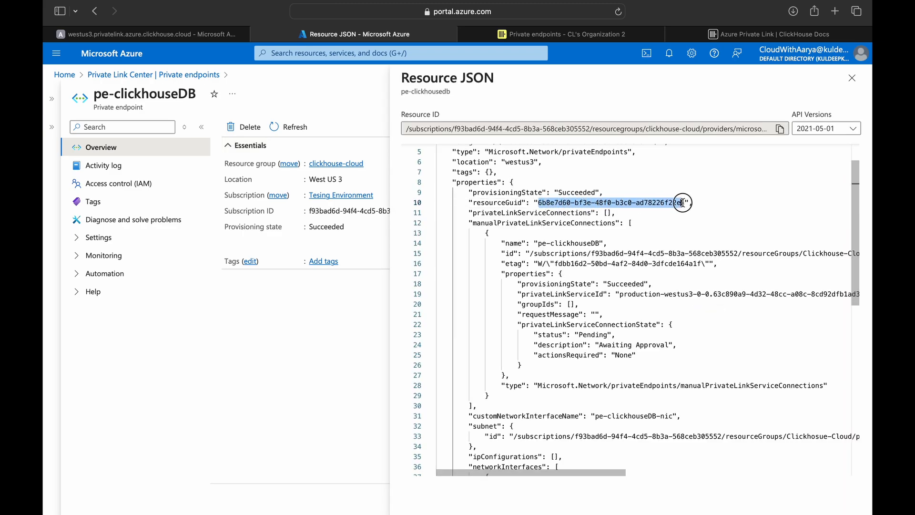
click(549, 35)
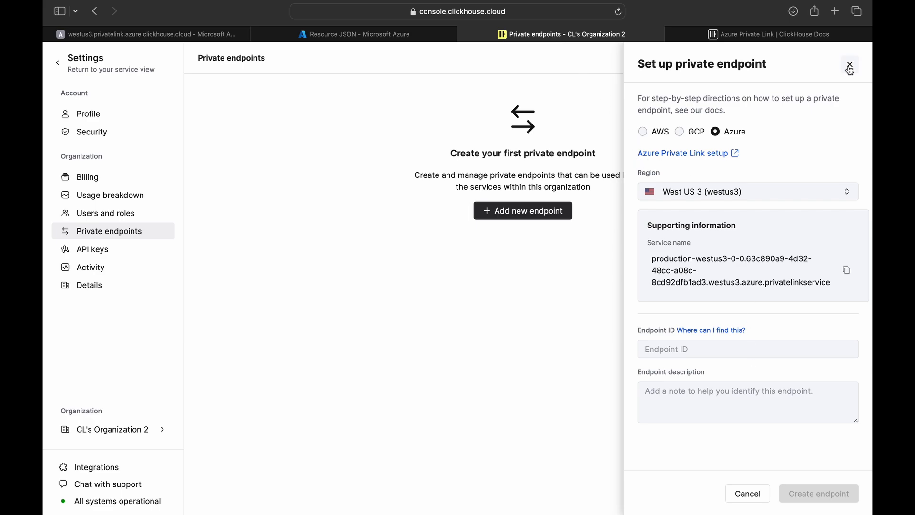
- Register the copied resource GUID as the Endpoint ID of an Azure westus3 private endpoint
click(156, 428)
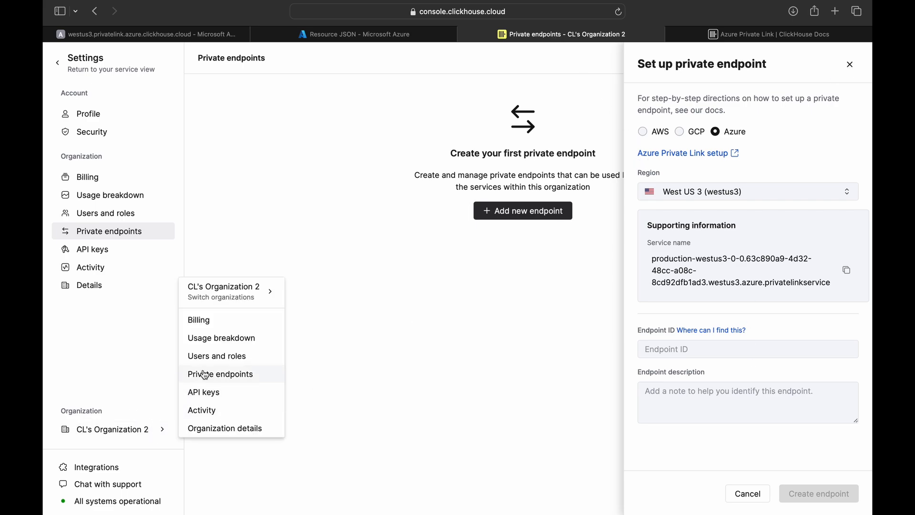
click(717, 312)
click(714, 351)
text(6b8e7d60-bf3e-48f0-b3c0-ad78226f22e6)
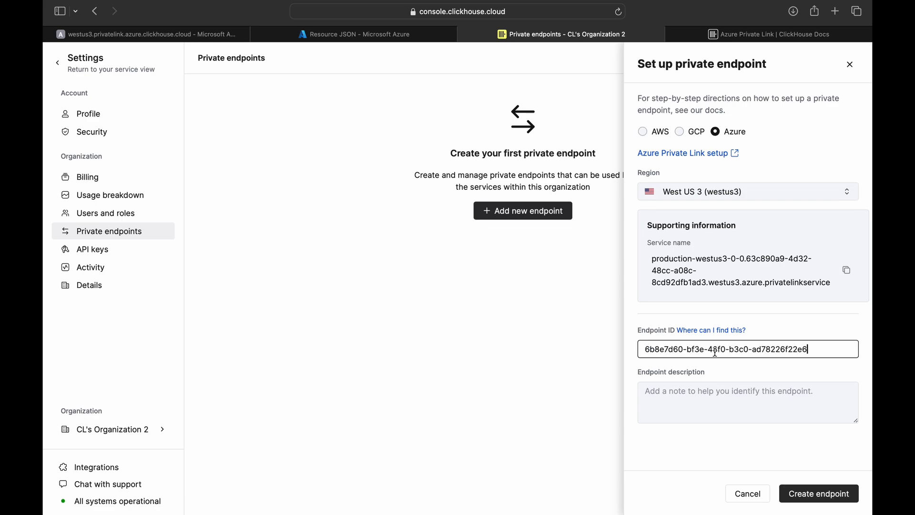
click(806, 496)
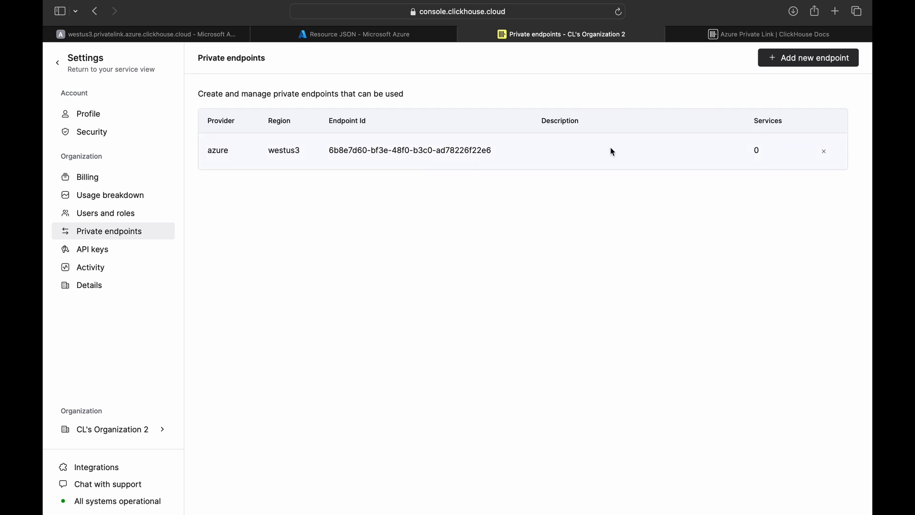
click(59, 63)
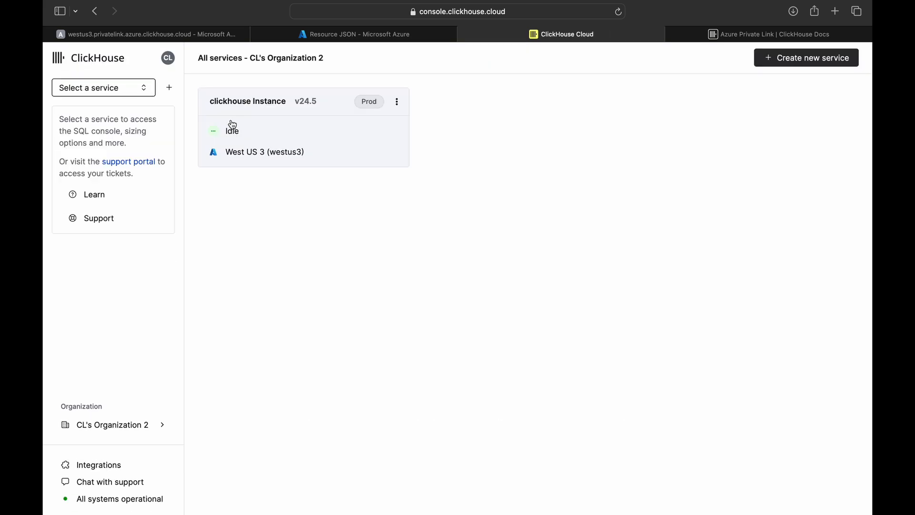
- Attach the registered endpoint ID to the clickhouse Instance service's private endpoint settings
click(294, 142)
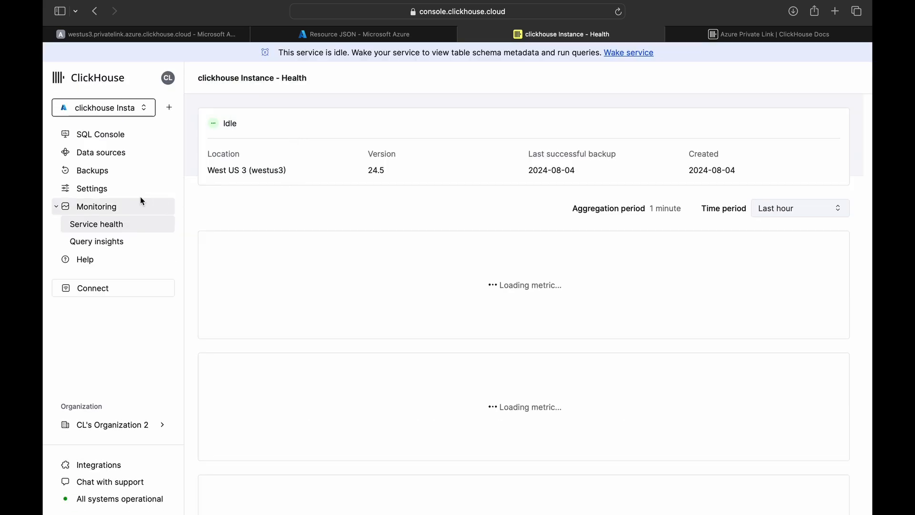
click(125, 194)
scroll(372, 308, down, 13)
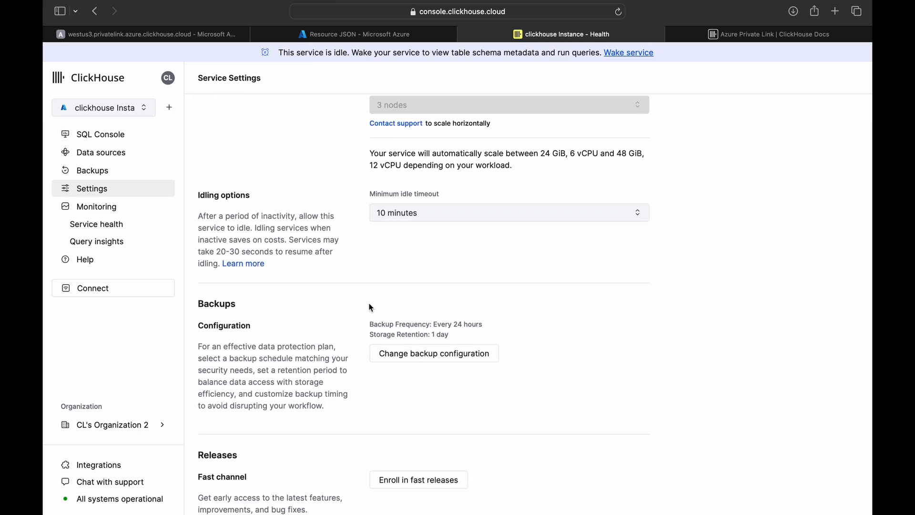
scroll(372, 308, down, 2)
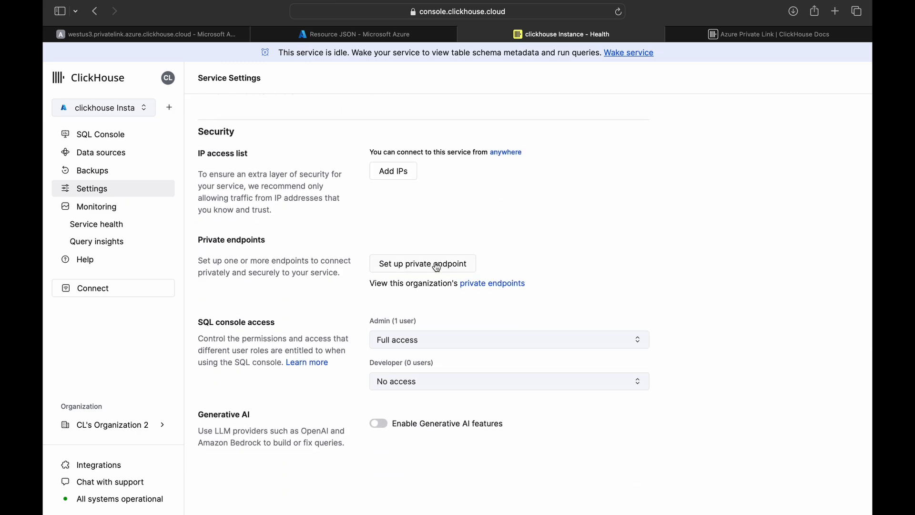
click(437, 265)
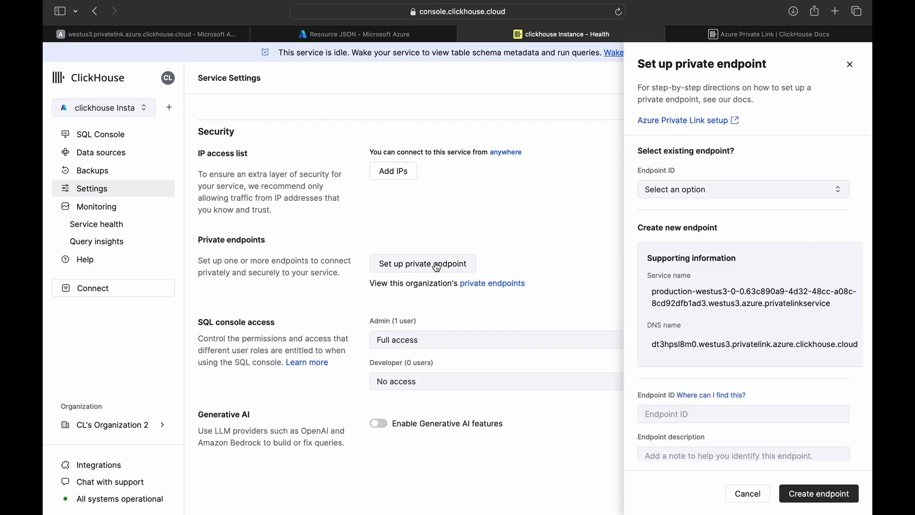
click(698, 190)
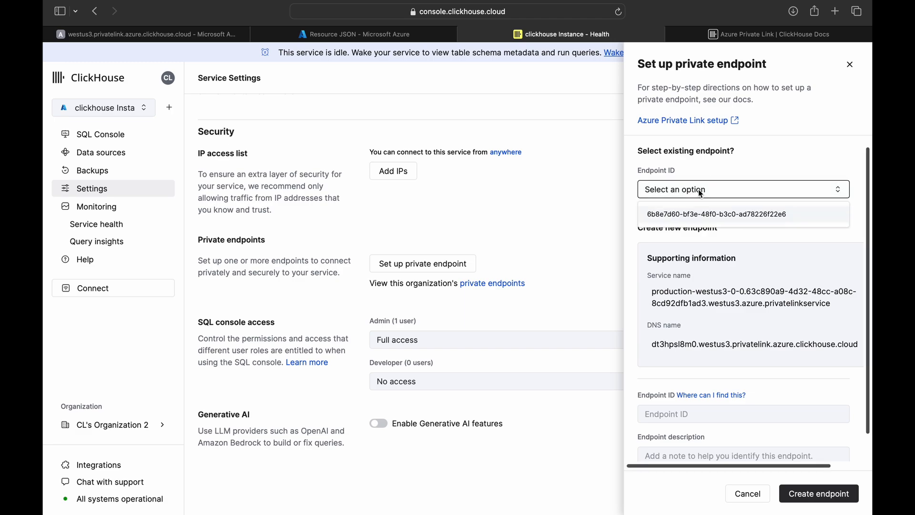
click(746, 215)
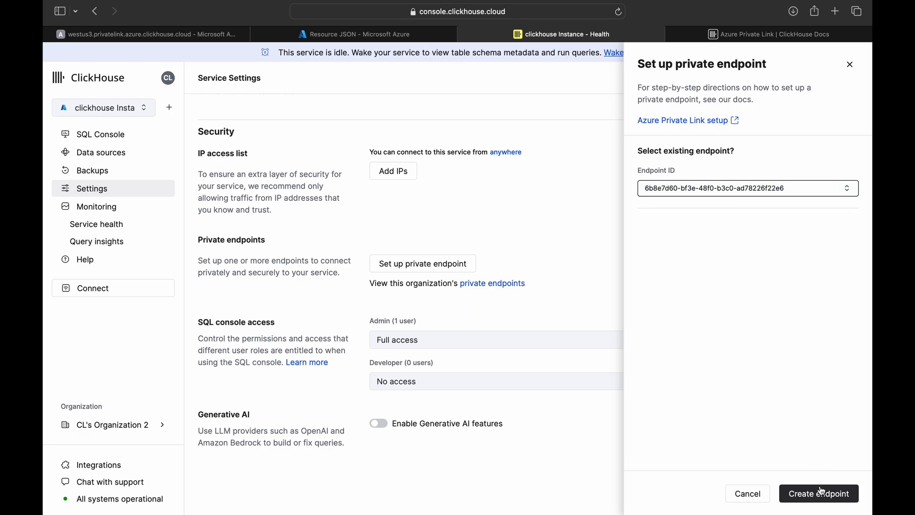
click(822, 491)
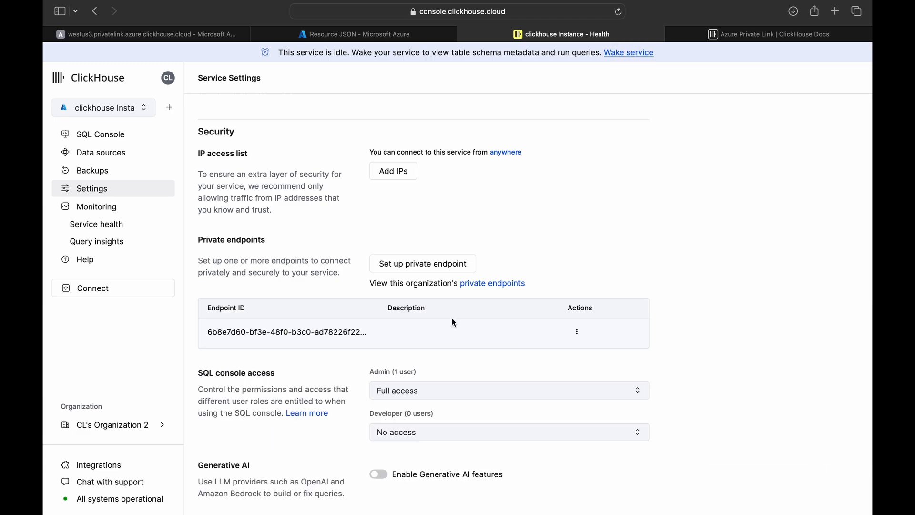
- Select the service's private DNS name and confirm pe-clickhouseDB shows Approved in Azure
click(444, 265)
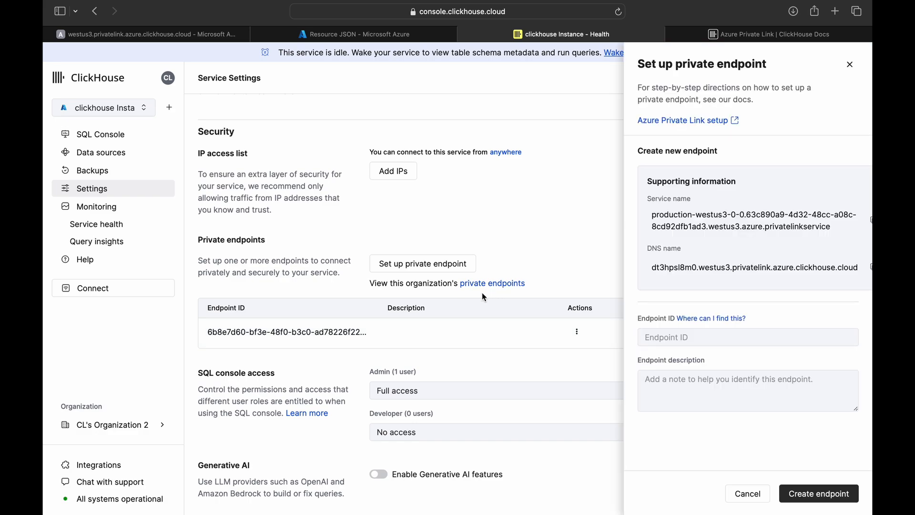
mouse_move(651, 268)
mouse_down()
mouse_move(826, 267)
mouse_move(636, 272)
mouse_up()
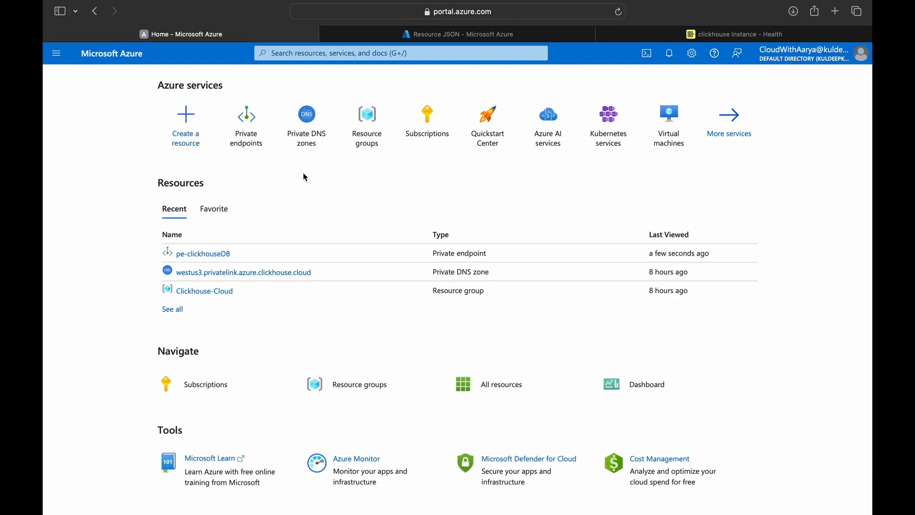
click(246, 125)
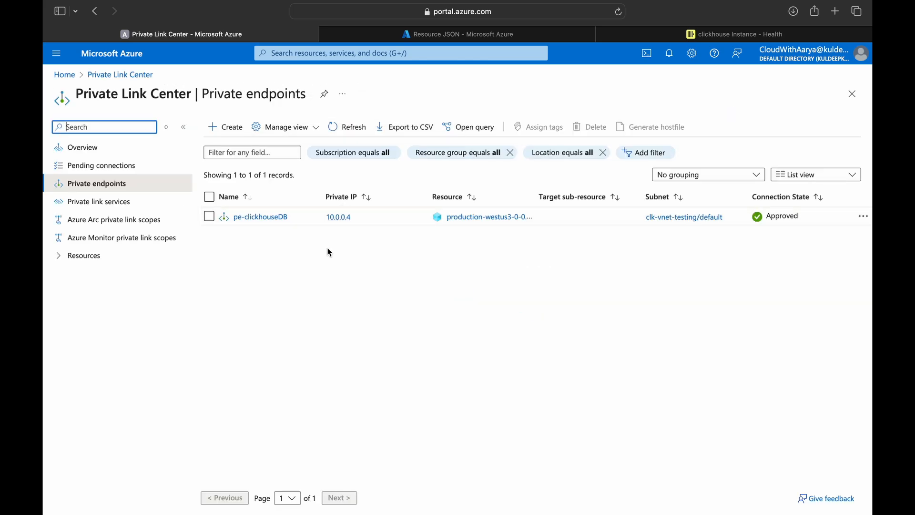